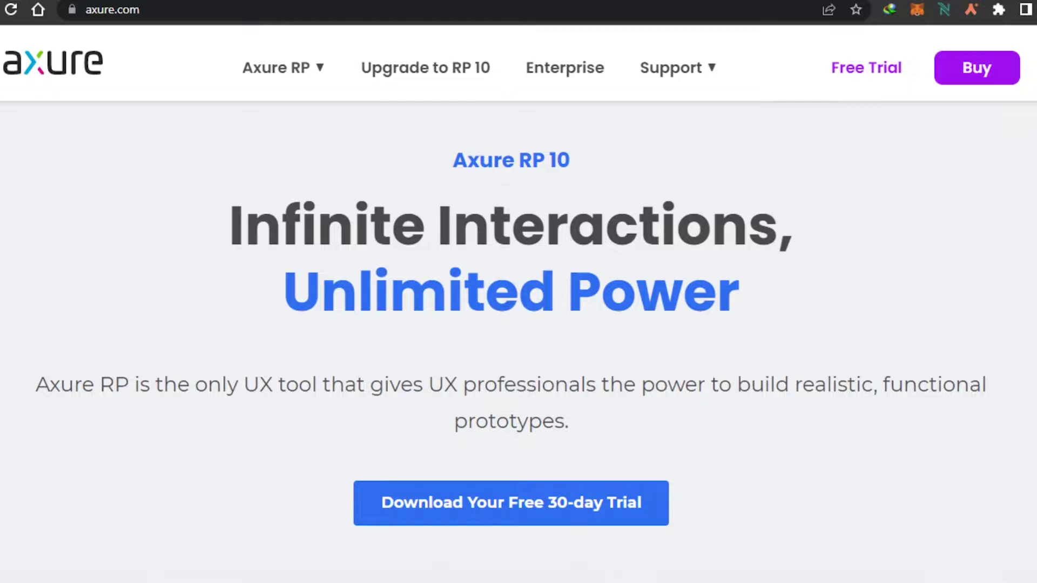
Scroll the axure.com site and open the free 30-day trial download page
scroll(519, 324, down, 6)
scroll(519, 325, down, 12)
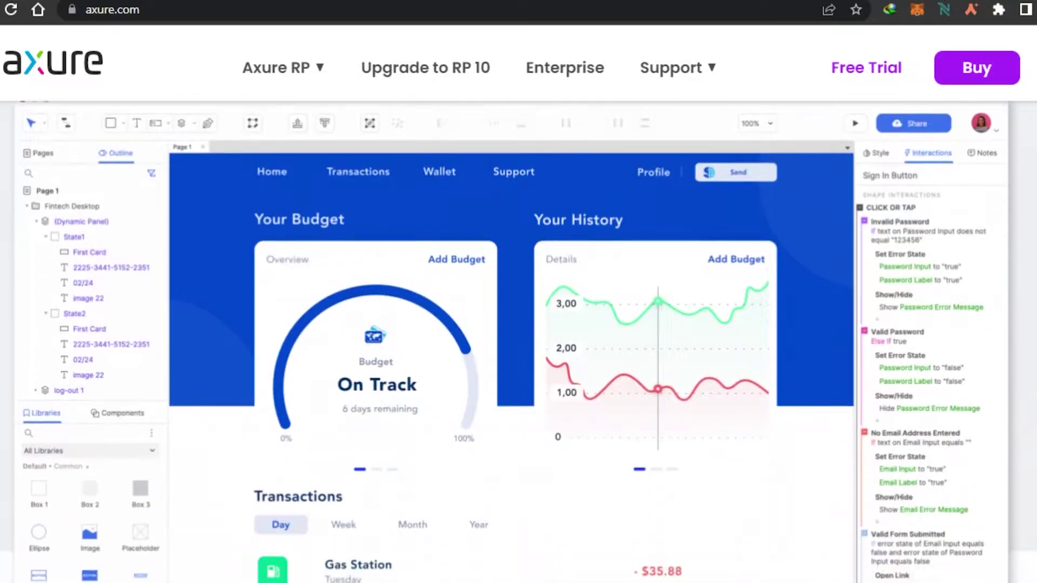
scroll(518, 324, up, 7)
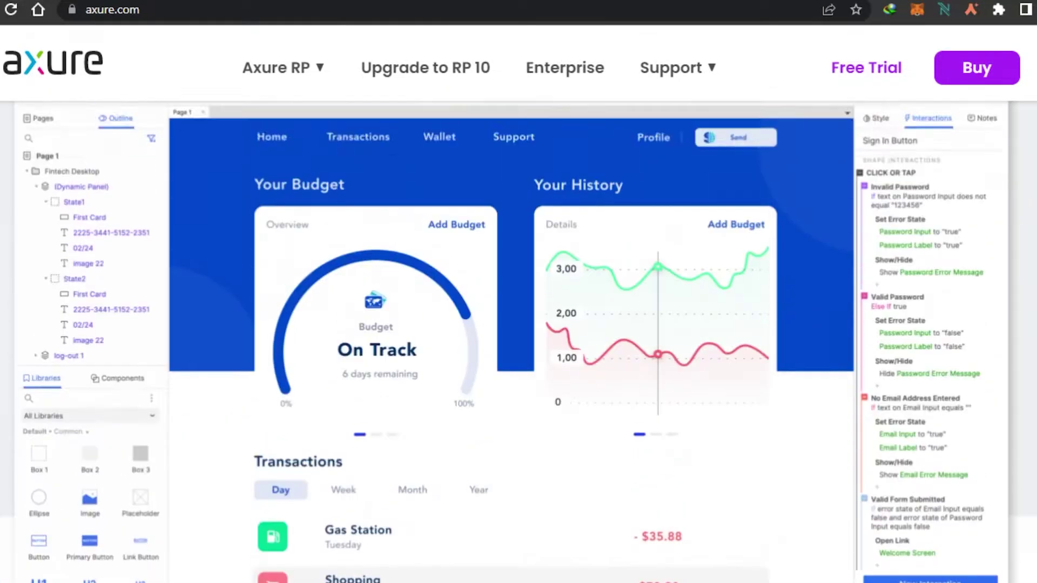
scroll(519, 325, up, 9)
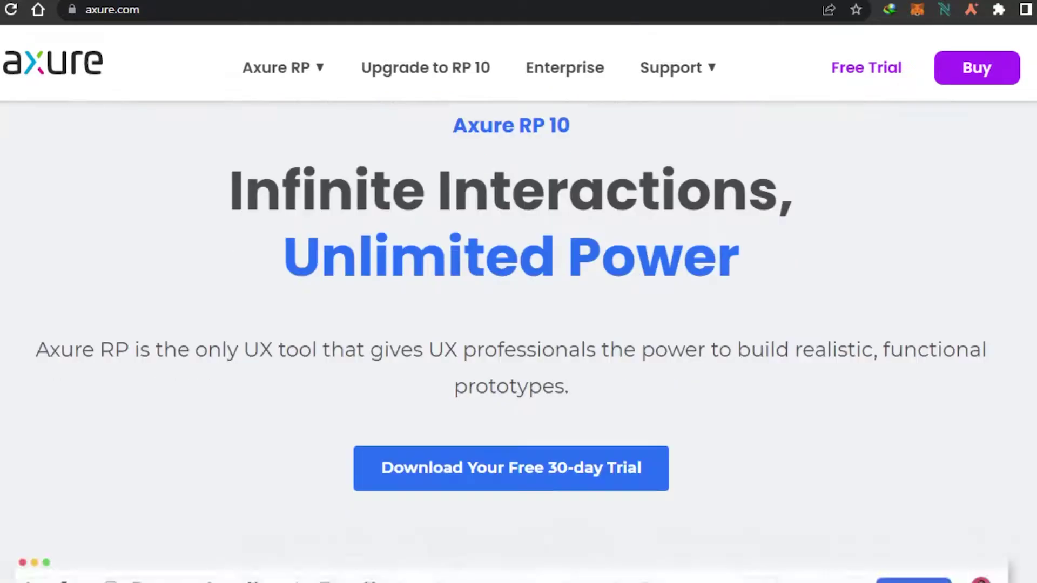
scroll(518, 324, down, 10)
scroll(519, 324, up, 10)
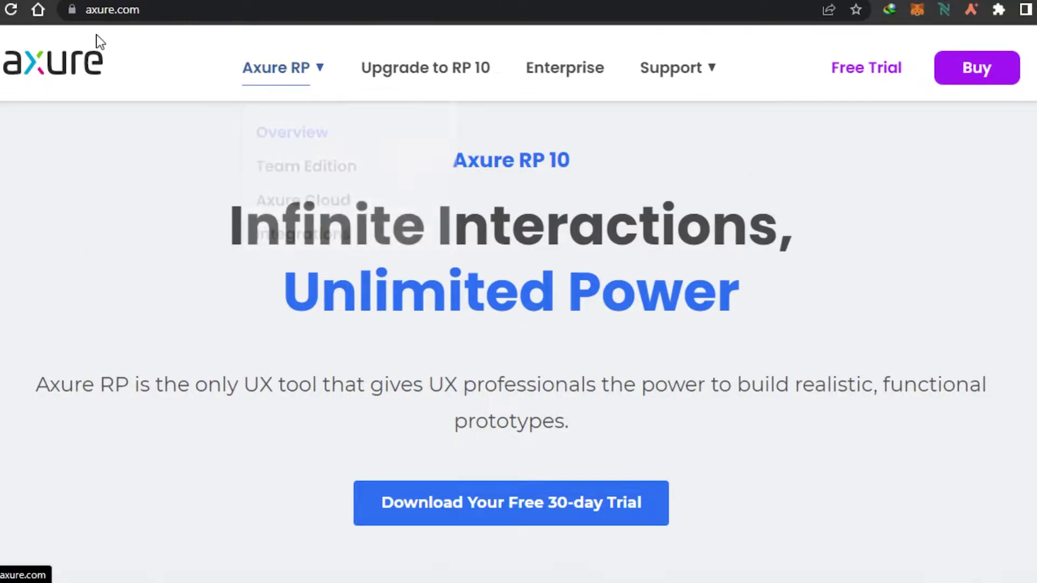
click(853, 76)
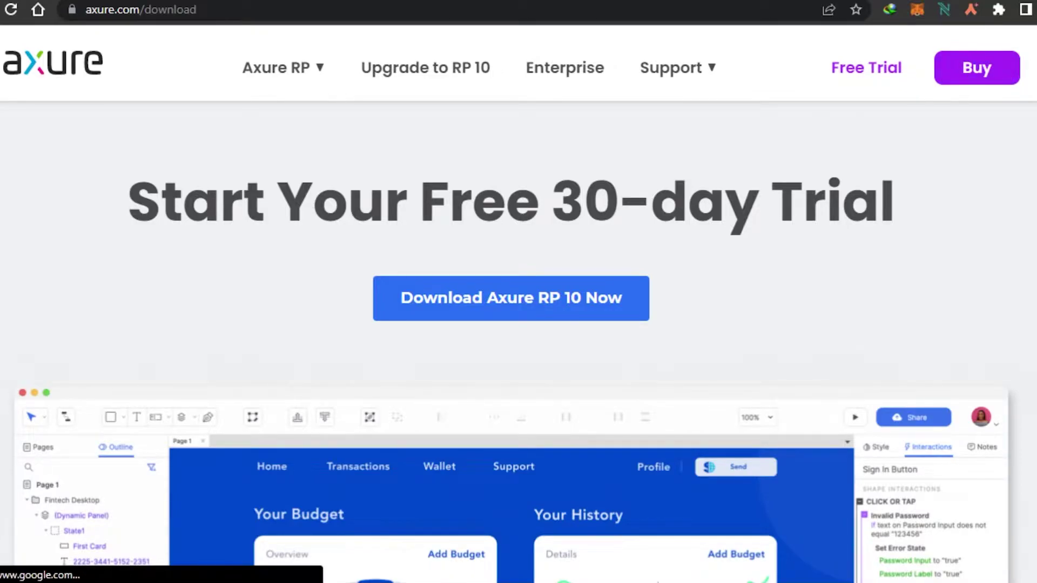
Look over the free trial download page, briefly selecting part of its heading
scroll(571, 116, down, 4)
scroll(571, 116, up, 4)
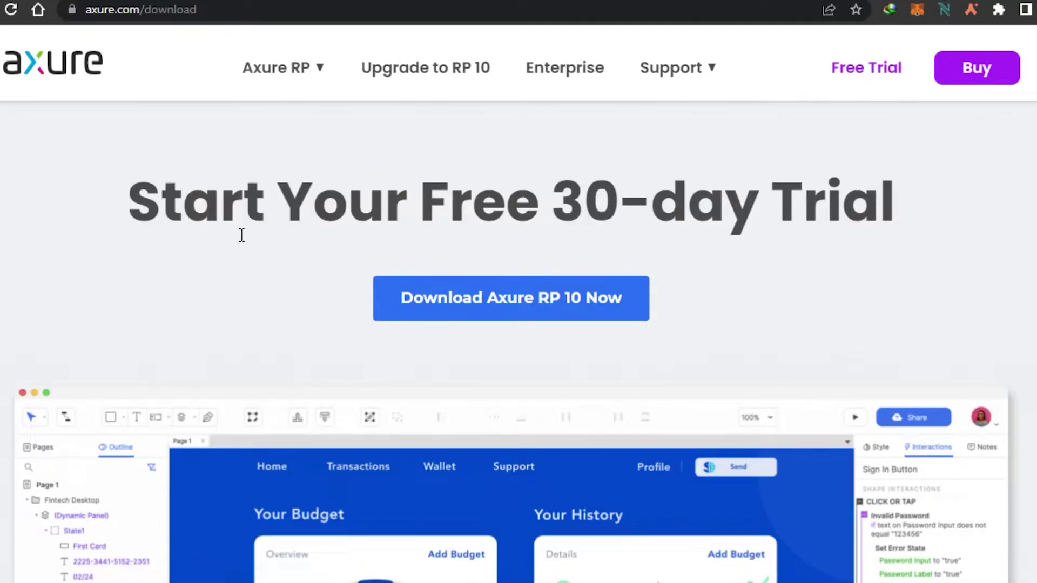
drag(176, 218, 645, 238)
click(830, 240)
scroll(519, 324, down, 4)
scroll(518, 325, up, 4)
scroll(519, 324, down, 5)
scroll(519, 324, up, 5)
scroll(519, 324, down, 5)
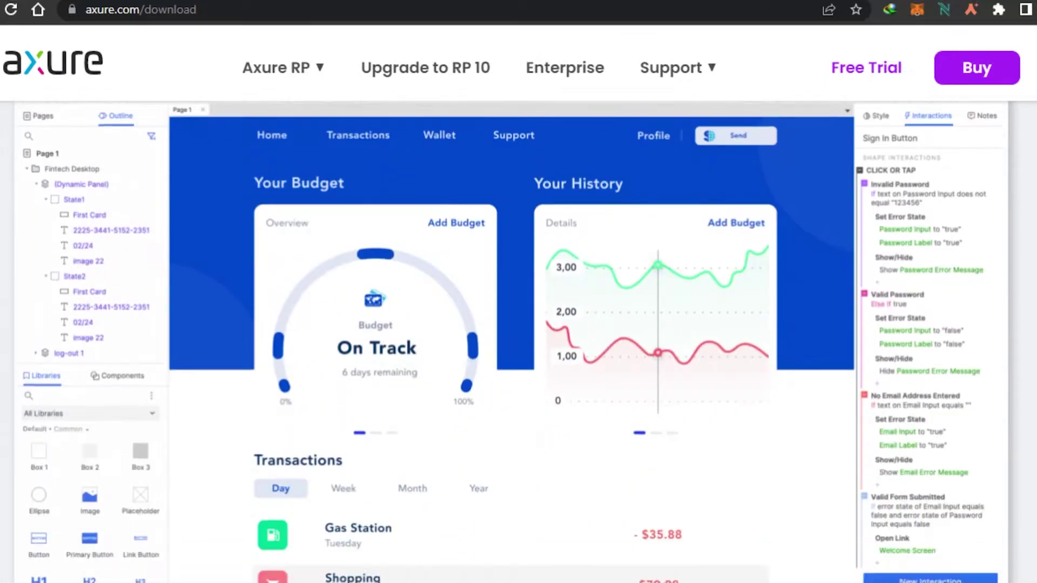
scroll(541, 248, down, 5)
scroll(541, 248, up, 10)
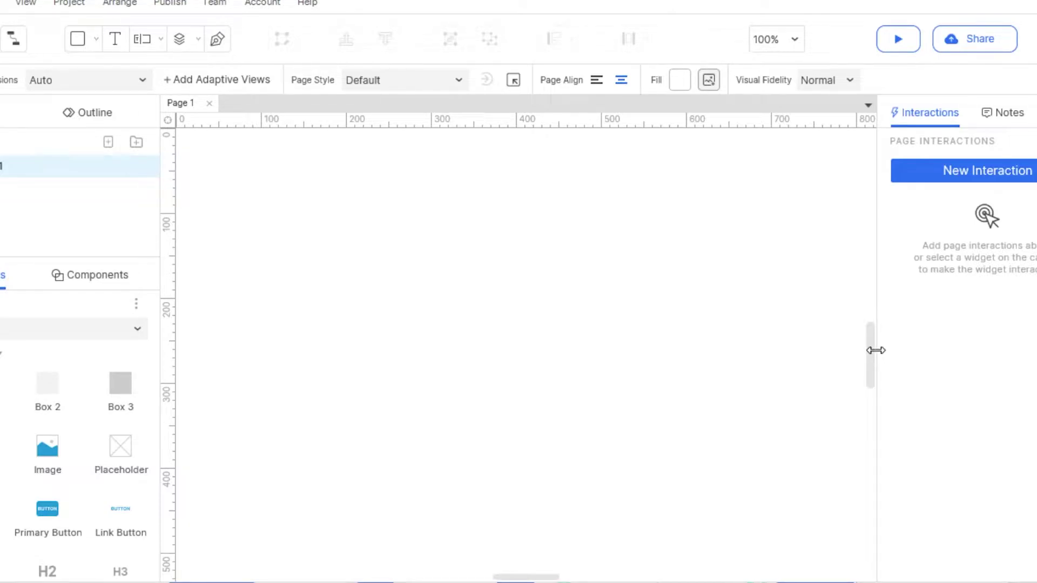
Widen the Interactions pane beside the blank Page 1 canvas
drag(876, 350, 816, 365)
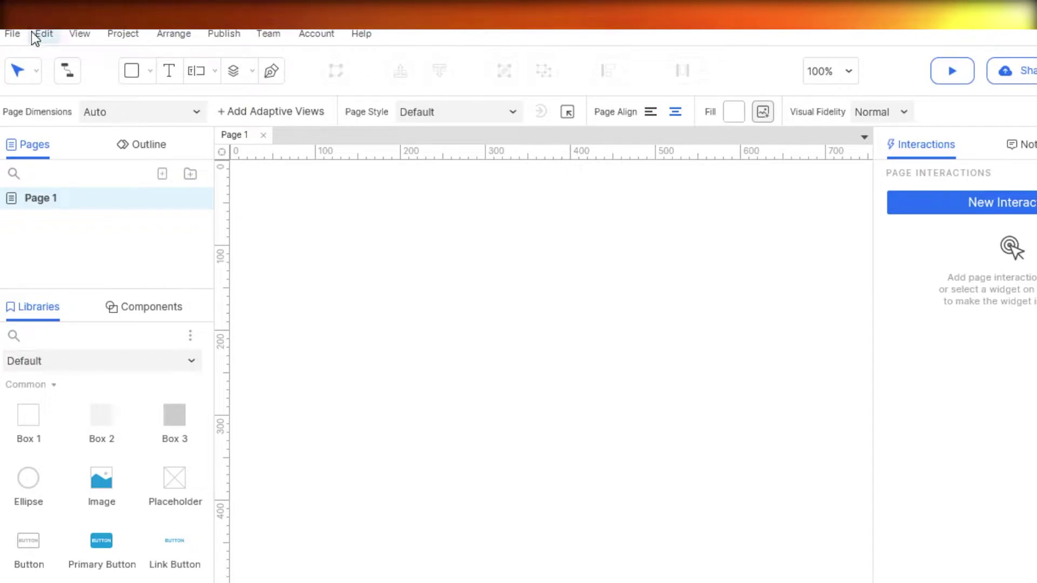
Browse the File, View, Publish, Account and Help menus
click(13, 35)
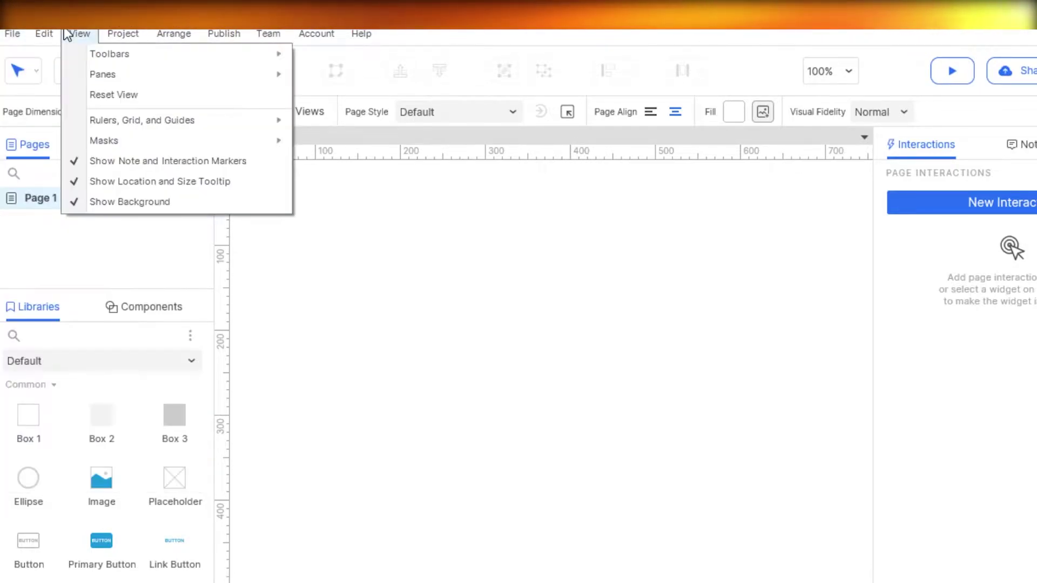
click(43, 35)
click(77, 36)
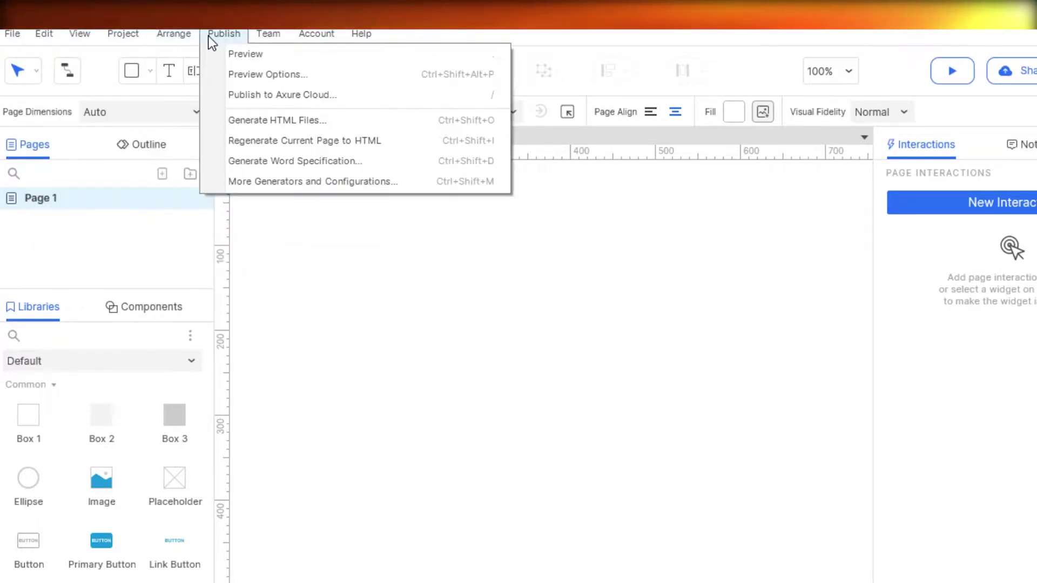
click(273, 36)
click(284, 35)
click(316, 35)
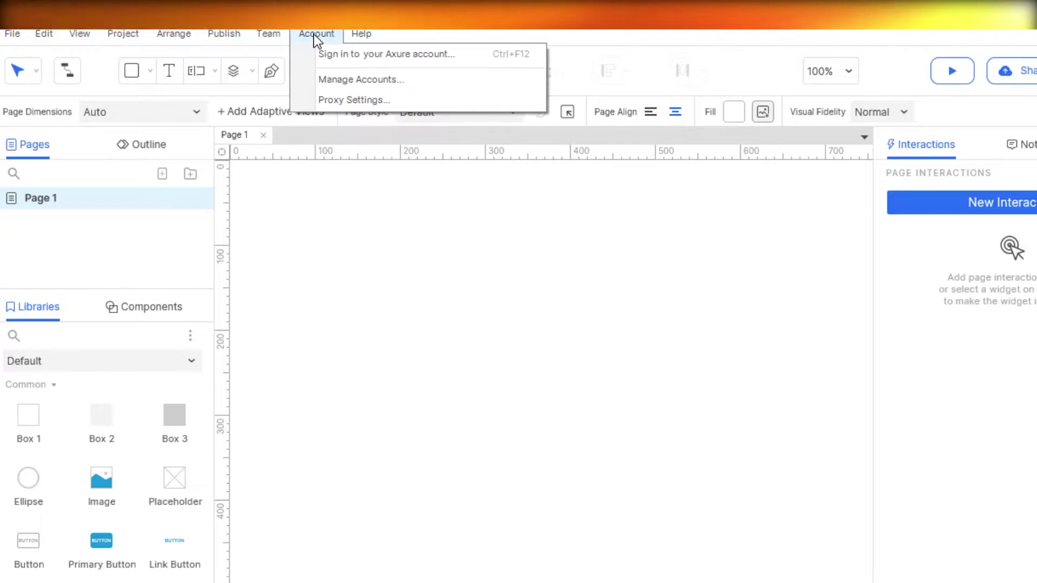
Close the open menu and switch the active tool from Select to Connector
click(84, 177)
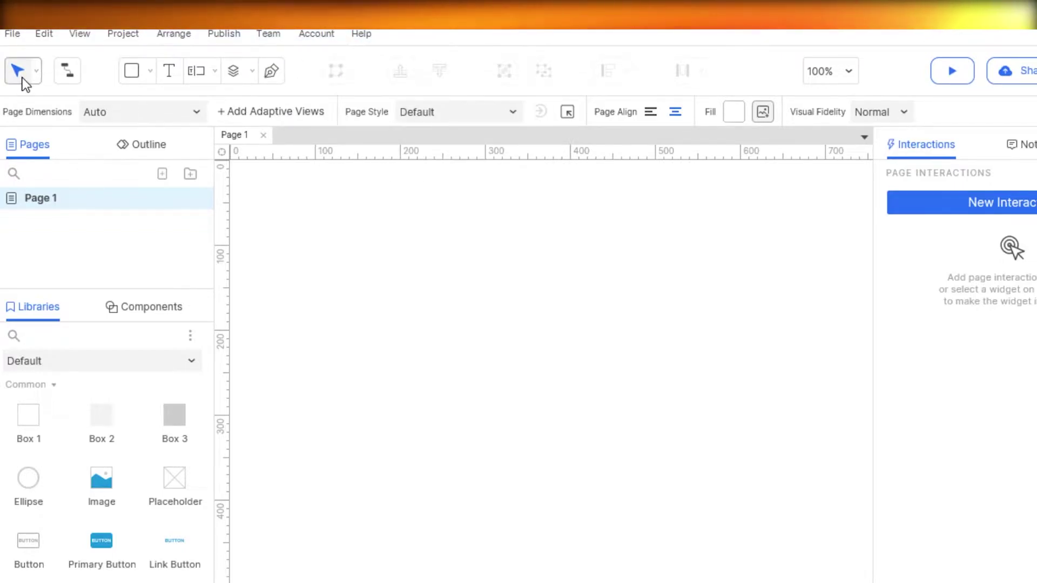
click(37, 71)
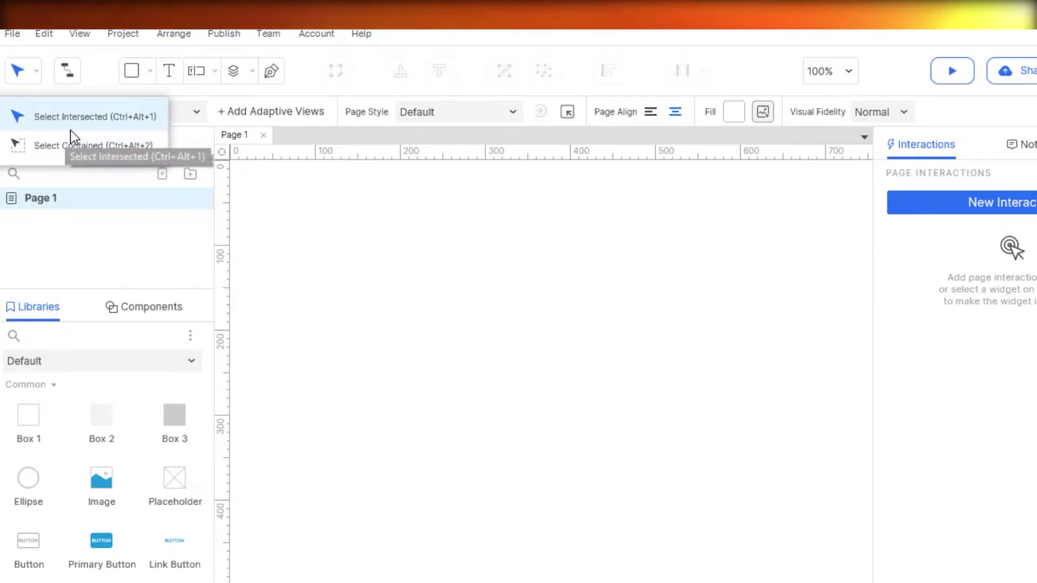
click(70, 68)
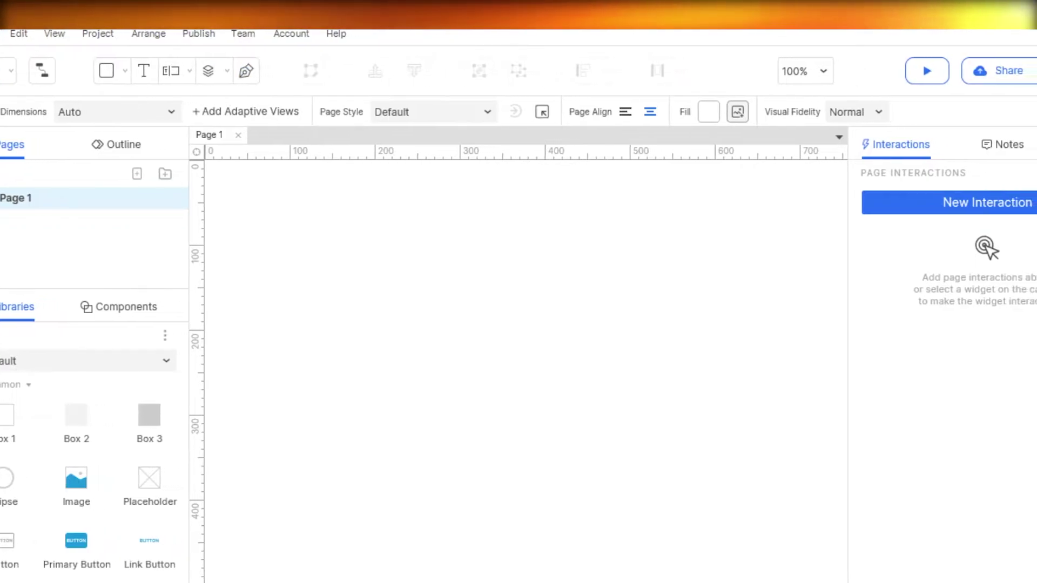
Keep zoom at 100% and visual fidelity at Normal, then show Page 1's Style properties
click(823, 70)
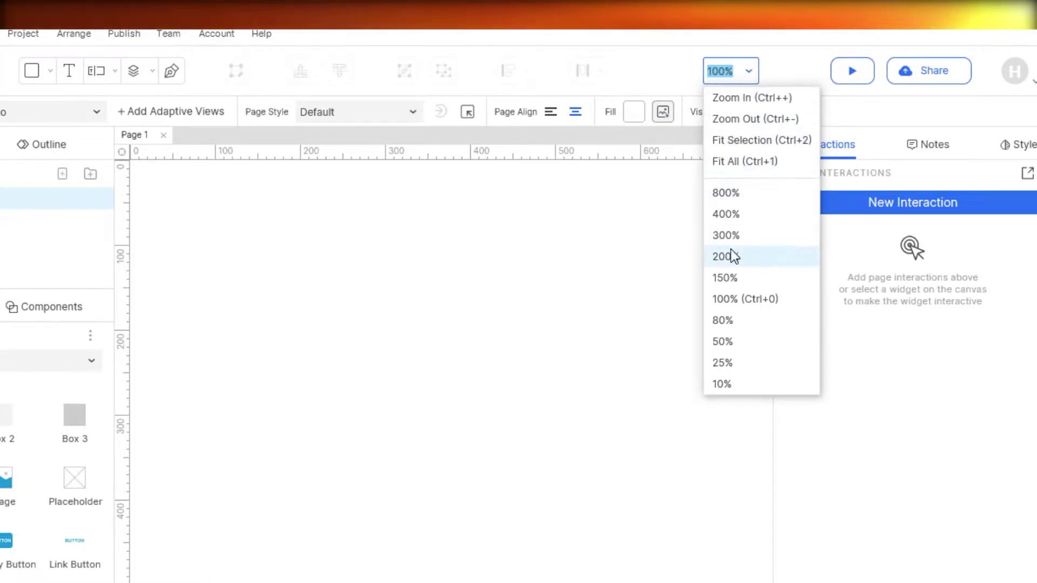
click(720, 139)
click(634, 201)
click(733, 112)
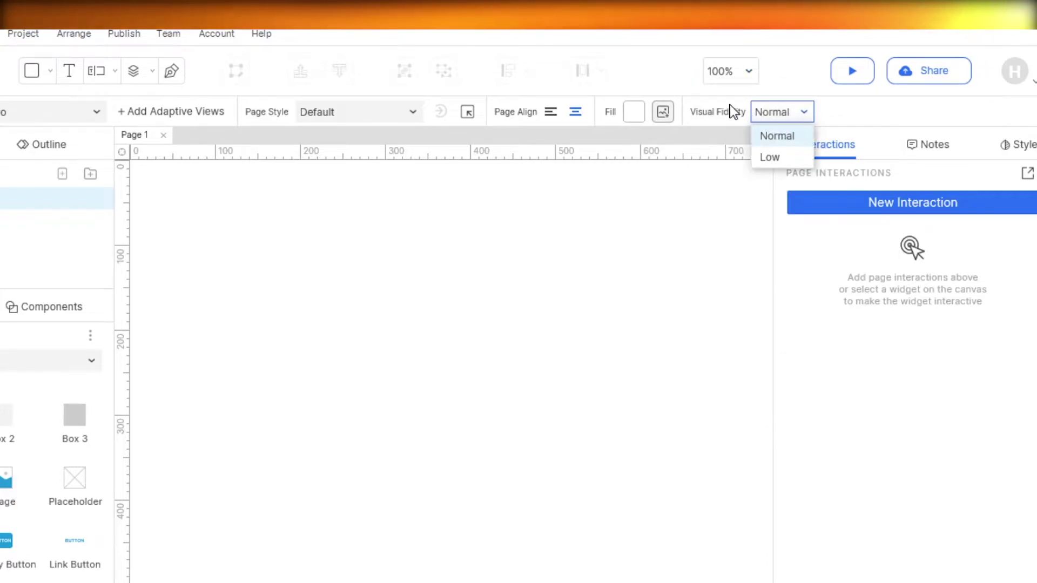
click(642, 240)
click(801, 111)
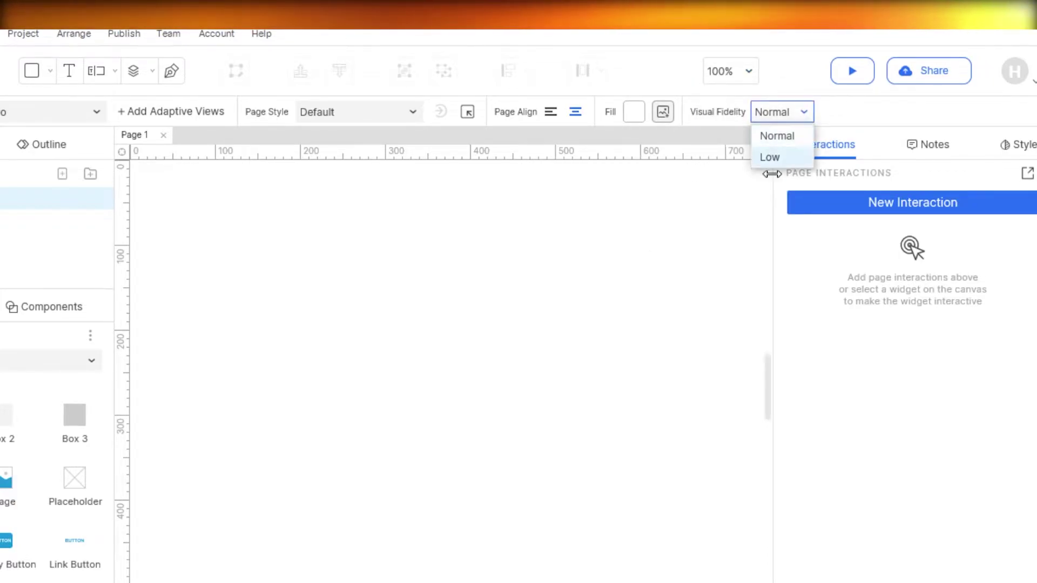
click(776, 138)
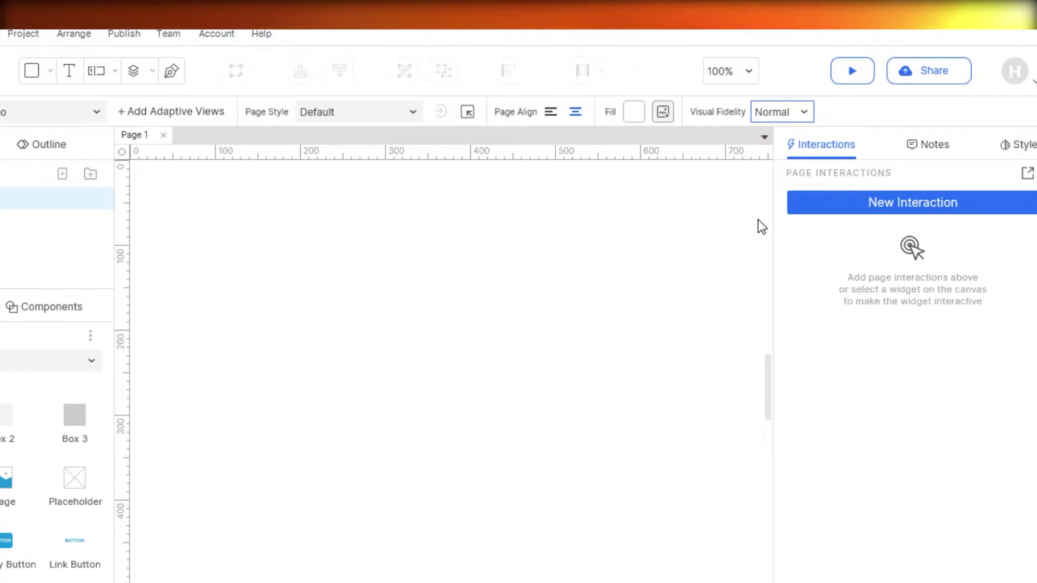
click(1024, 145)
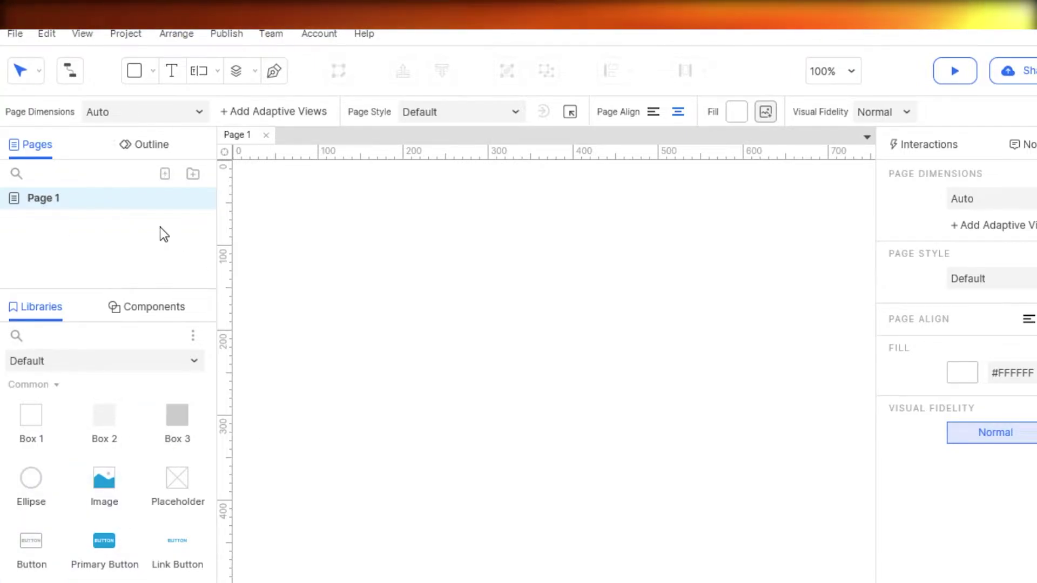
Add two new pages after Page 1, then undo to remove Page 2
click(144, 142)
click(48, 144)
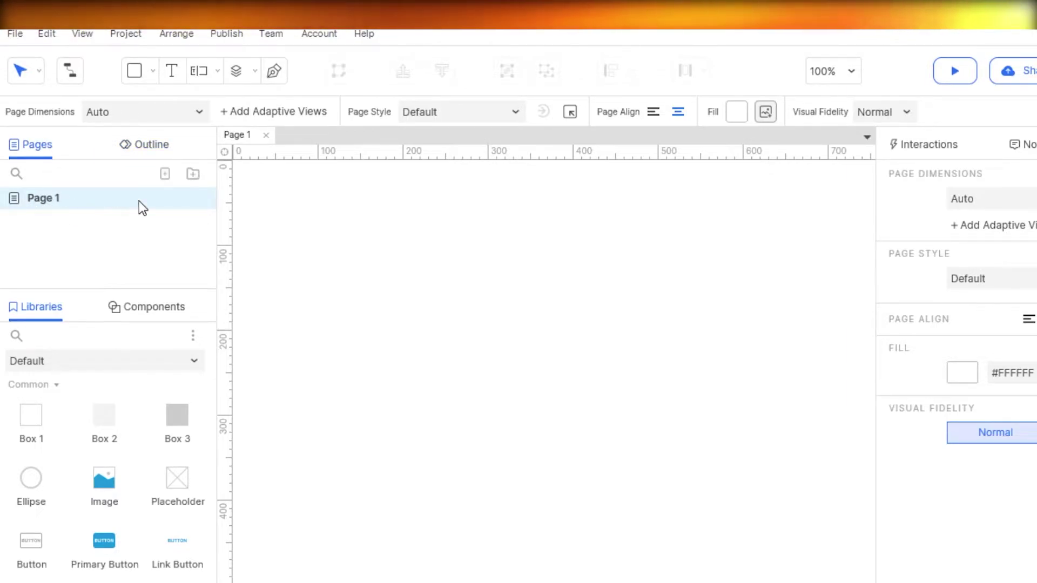
click(171, 178)
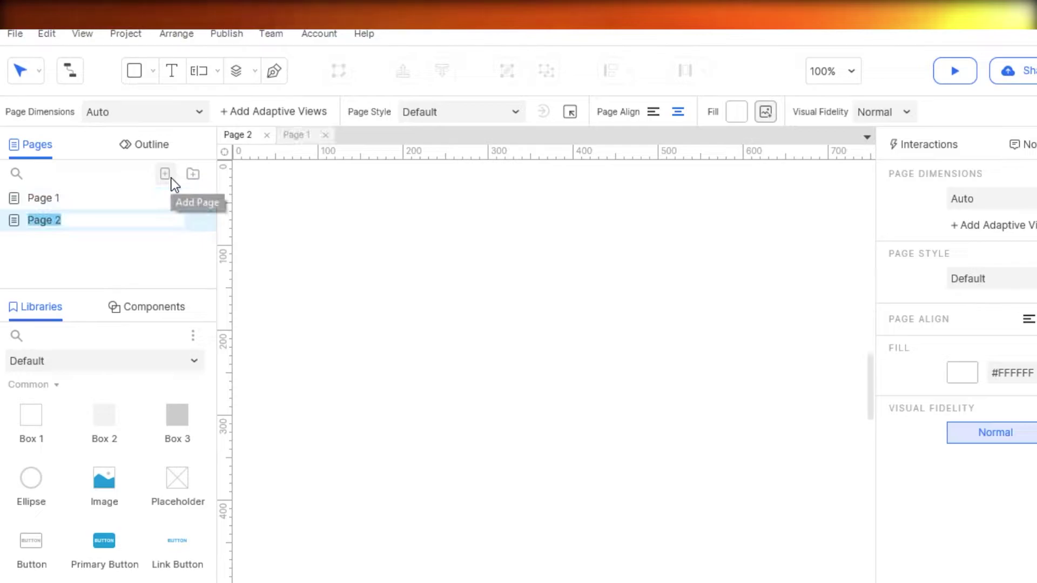
click(166, 174)
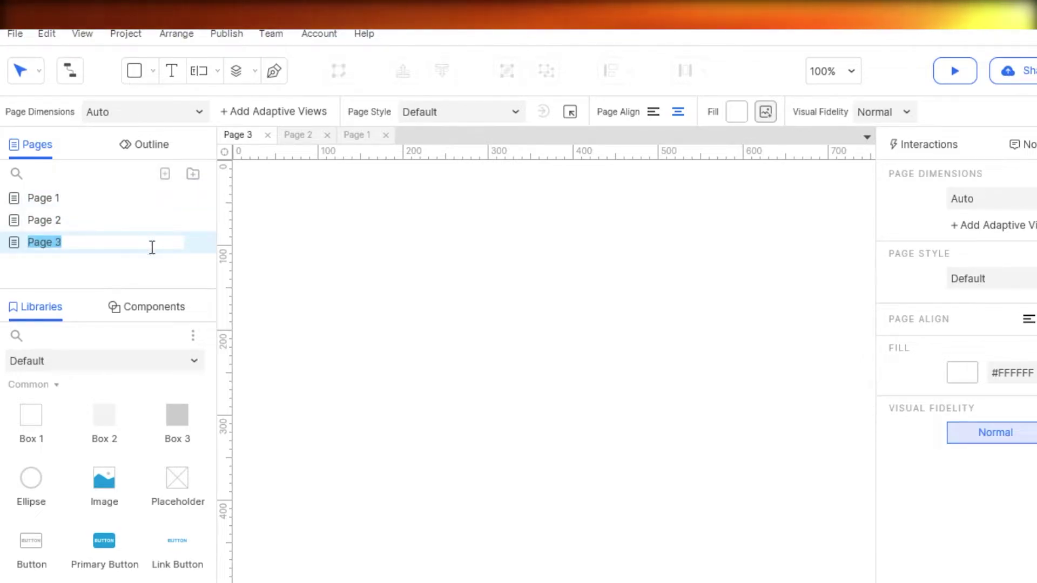
key(BackSpace)
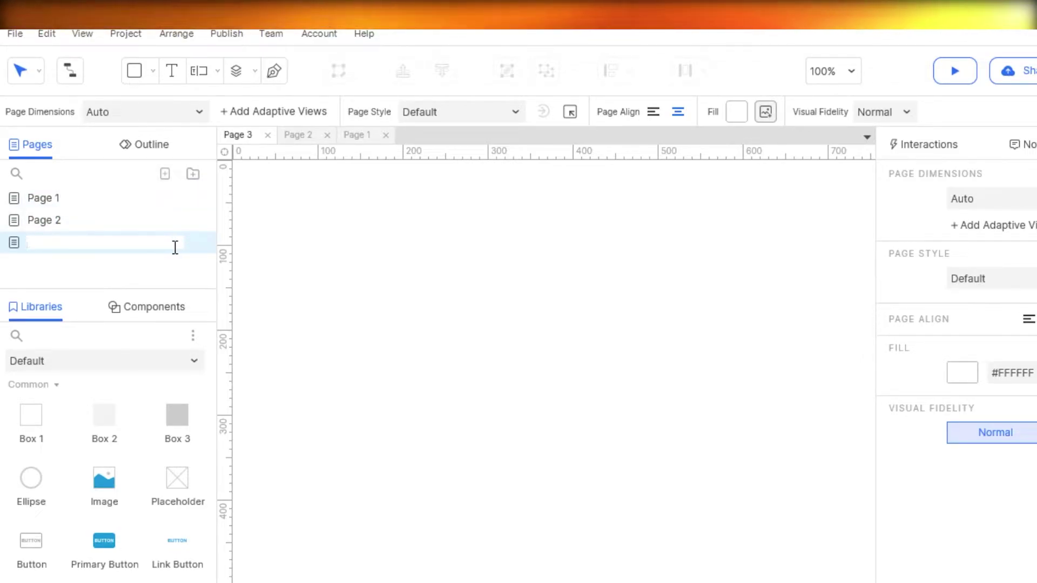
key(ctrl+z)
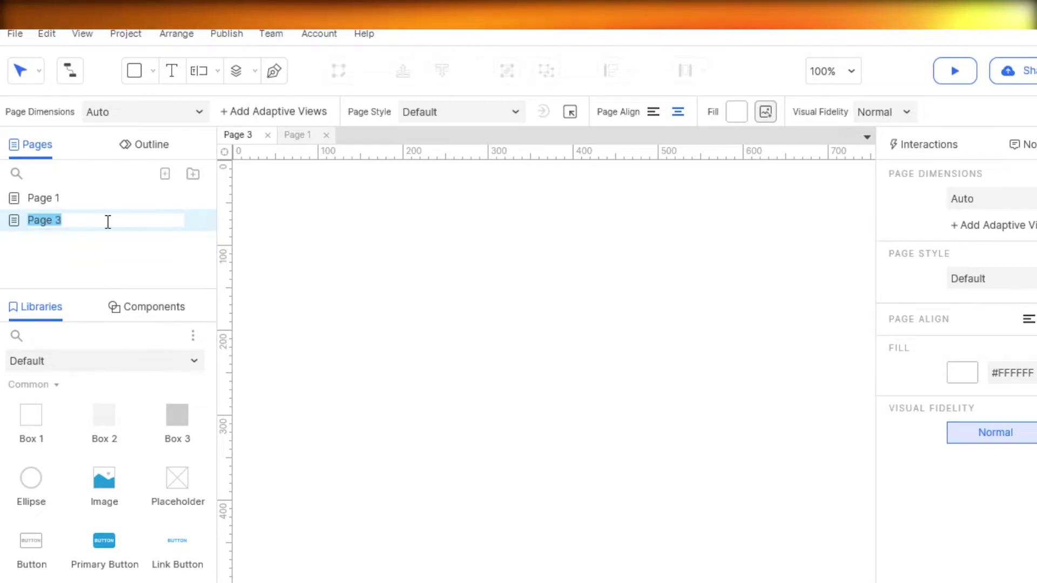
Delete Page 3 from the Pages panel, leaving only Page 1
click(106, 219)
right_click(107, 222)
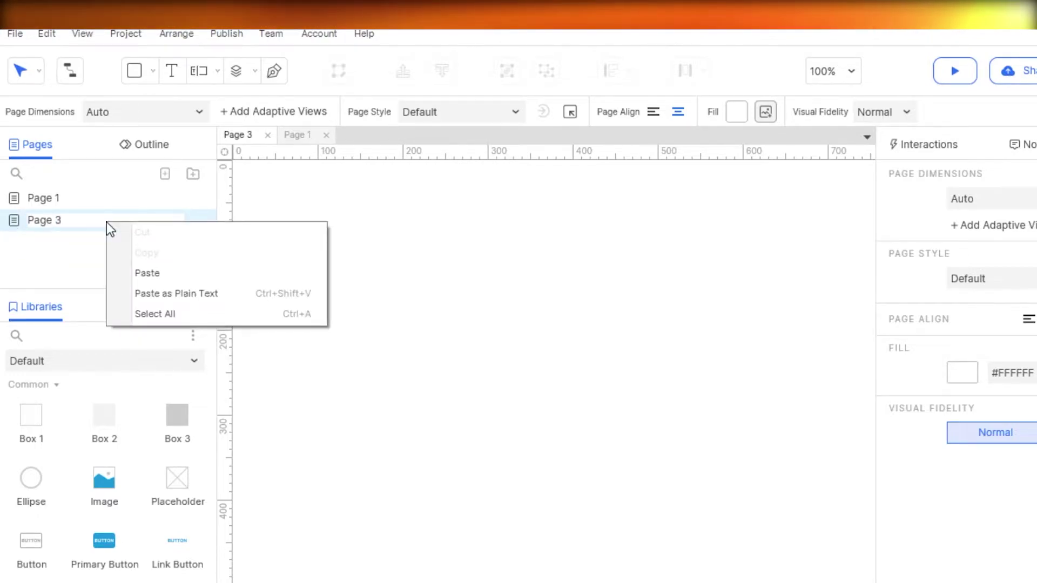
click(65, 270)
right_click(44, 220)
click(98, 271)
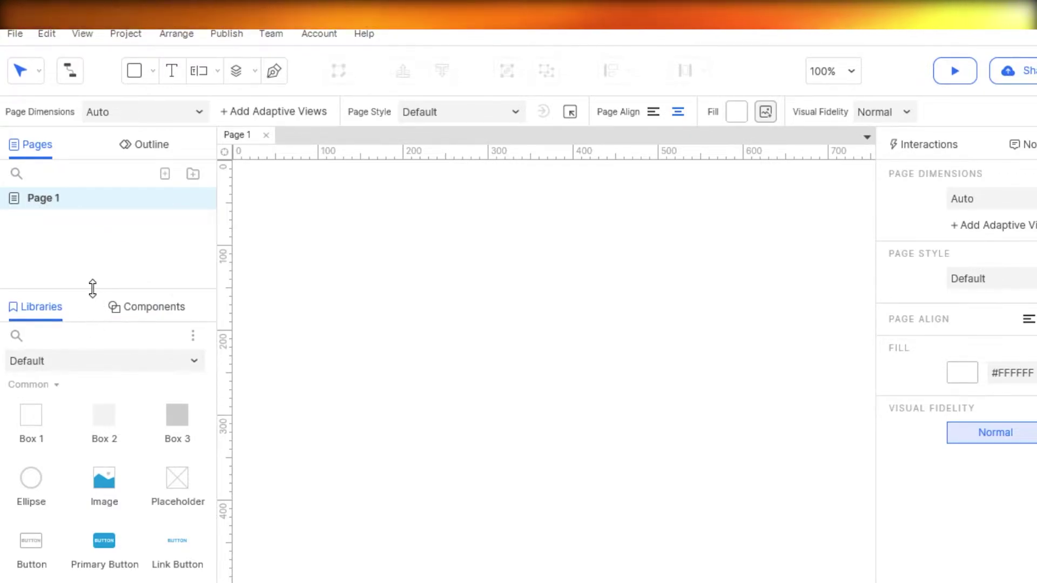
Drag the Pages/Libraries divider up to give the widget library more room
drag(122, 290, 132, 216)
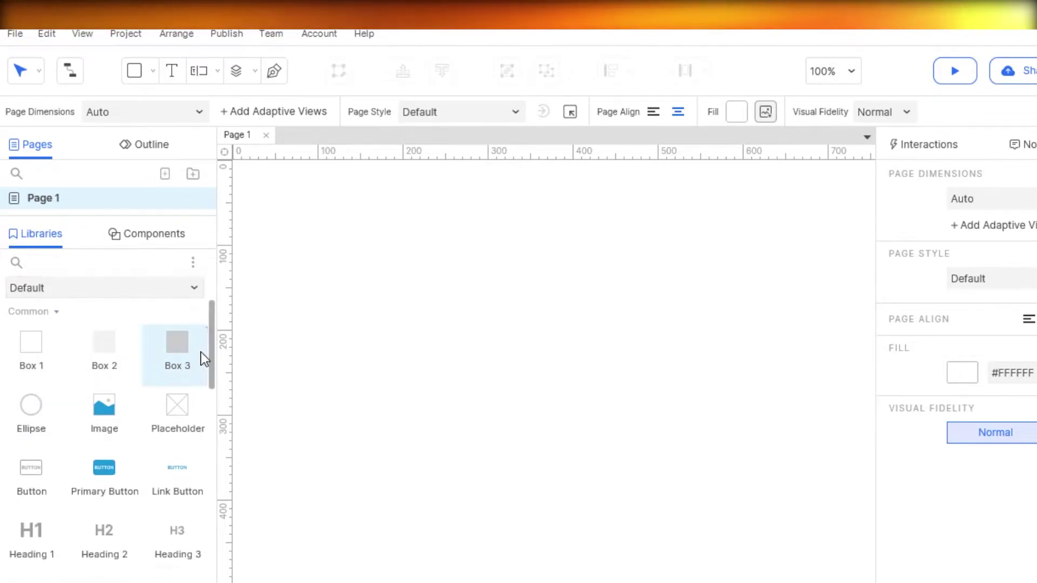
drag(215, 342, 209, 319)
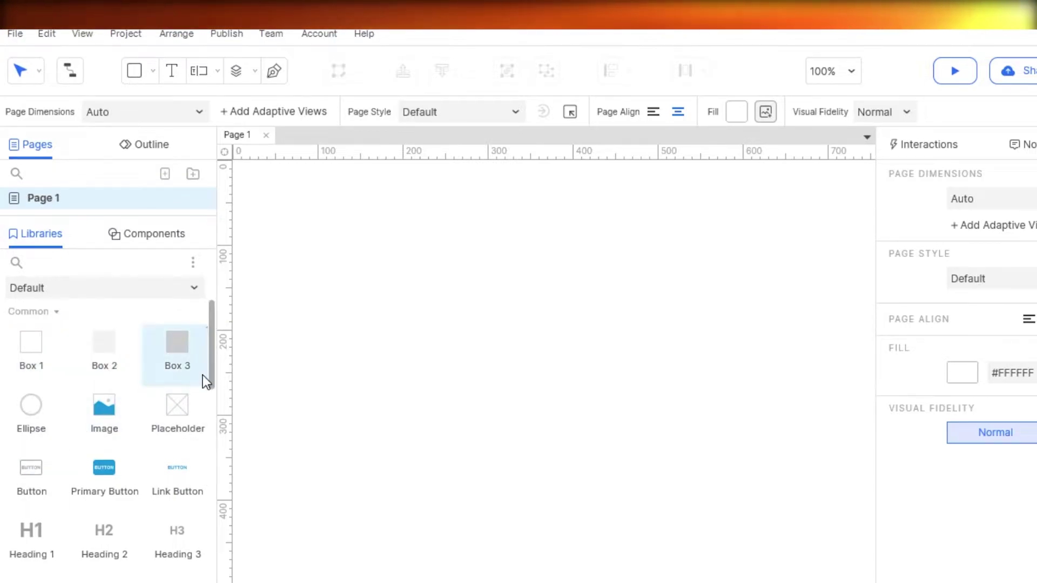
drag(211, 346, 215, 298)
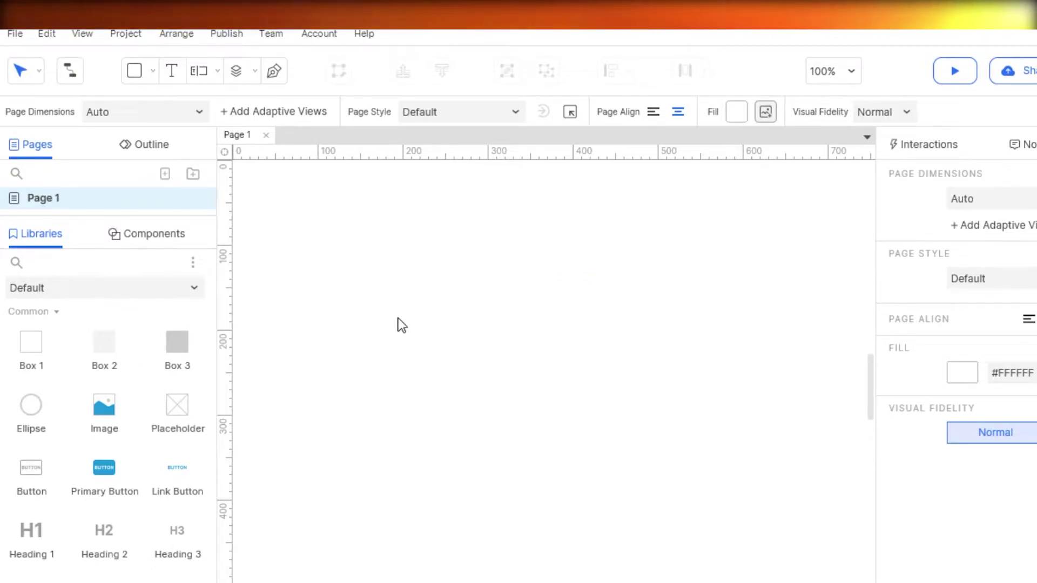
Switch the library list to All Libraries and scroll down to the Dynamic widgets
click(133, 238)
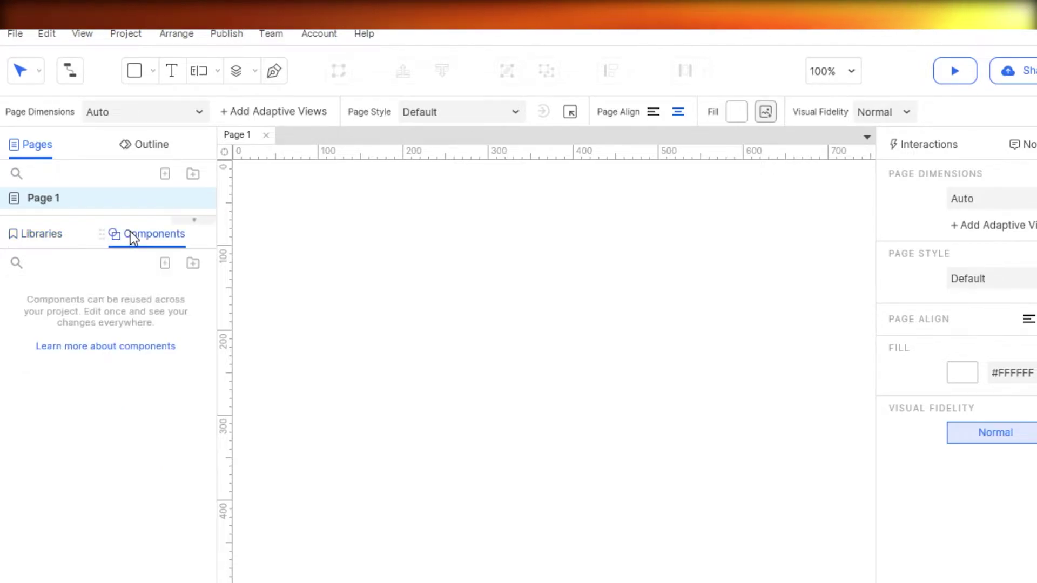
click(27, 239)
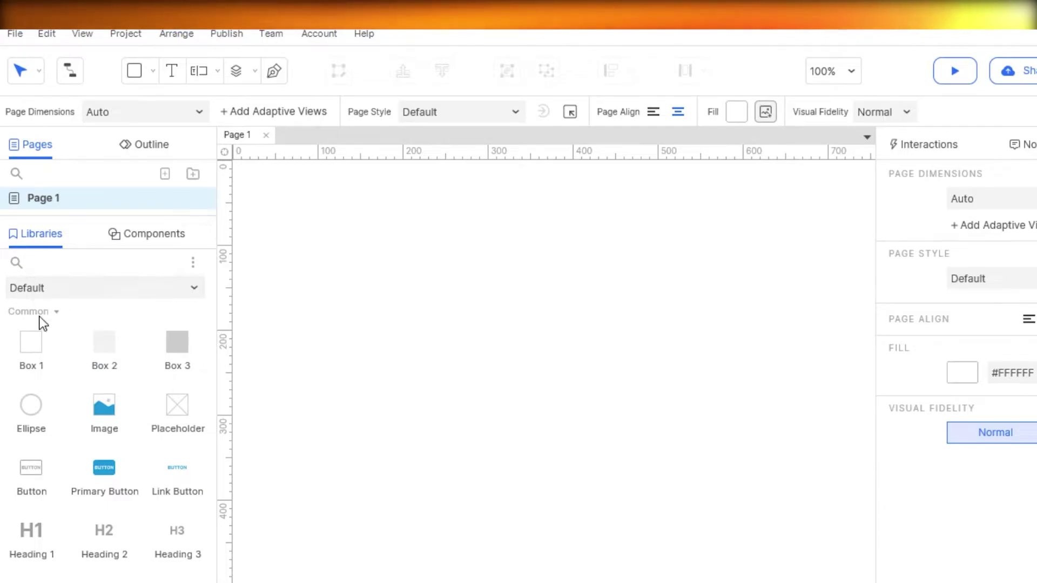
click(203, 289)
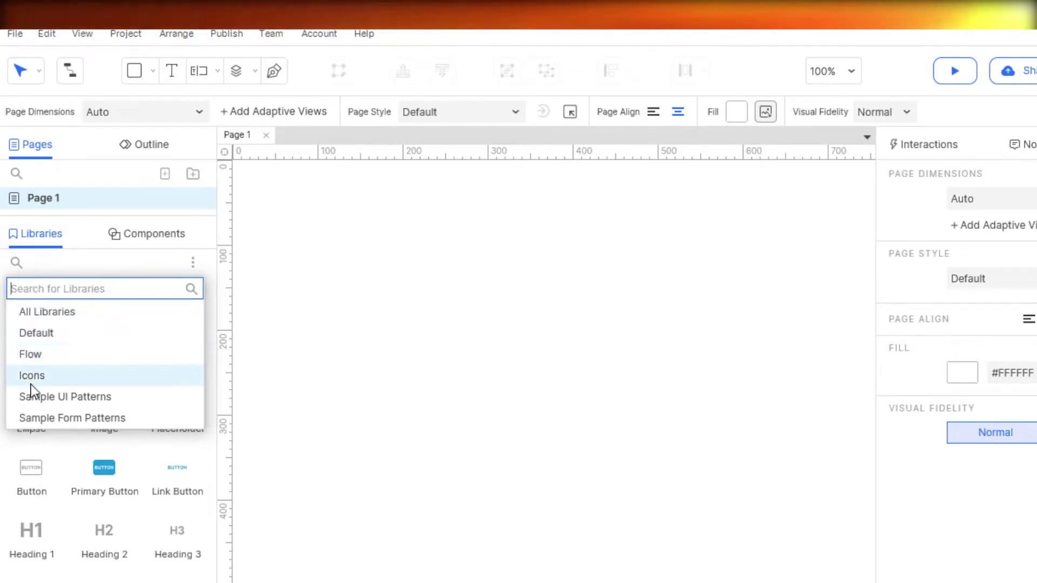
click(73, 314)
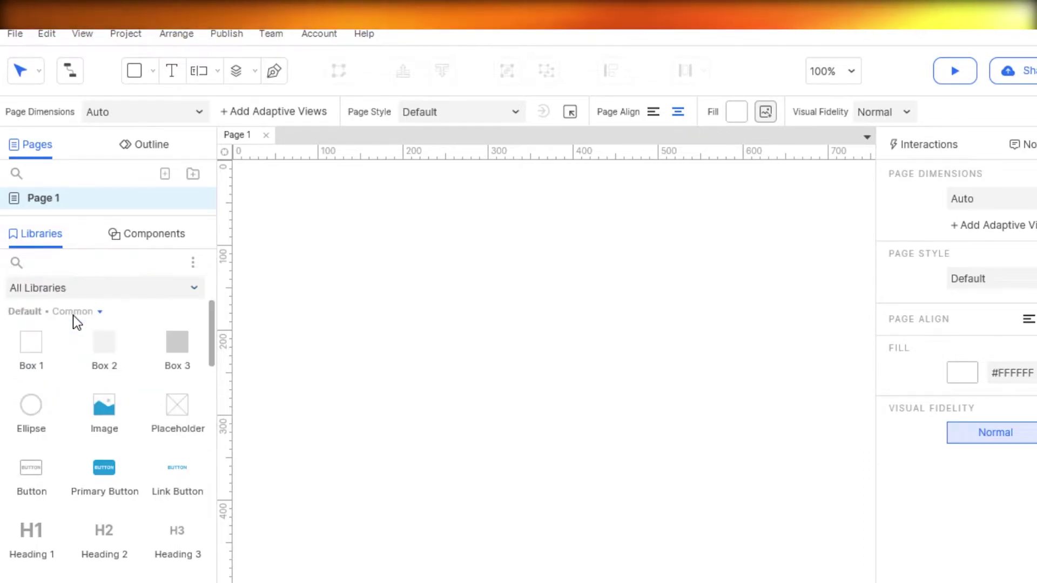
scroll(210, 322, down, 5)
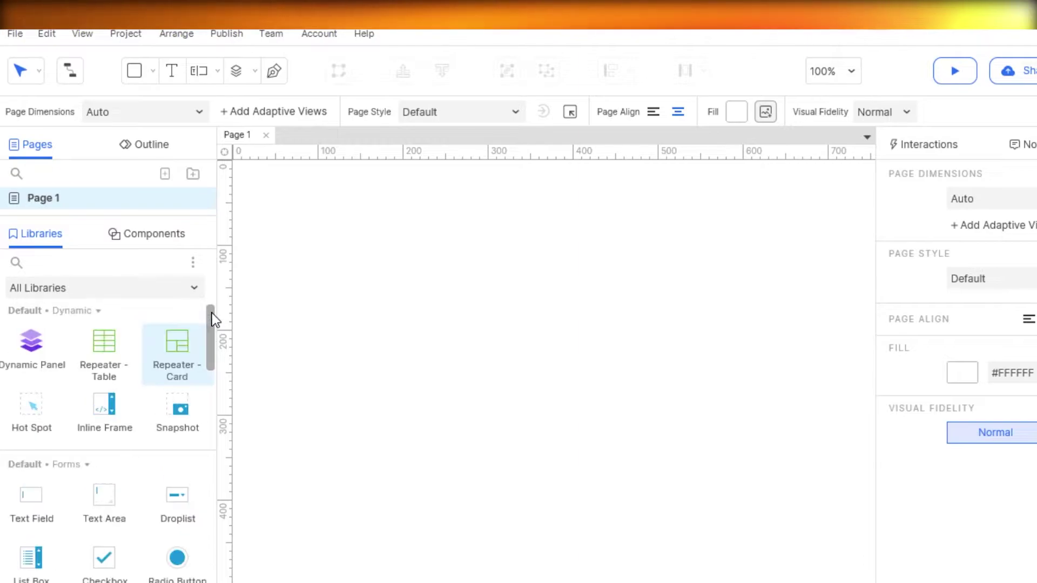
mouse_move(212, 316)
mouse_down()
mouse_move(210, 296)
mouse_move(211, 381)
mouse_move(211, 327)
mouse_up()
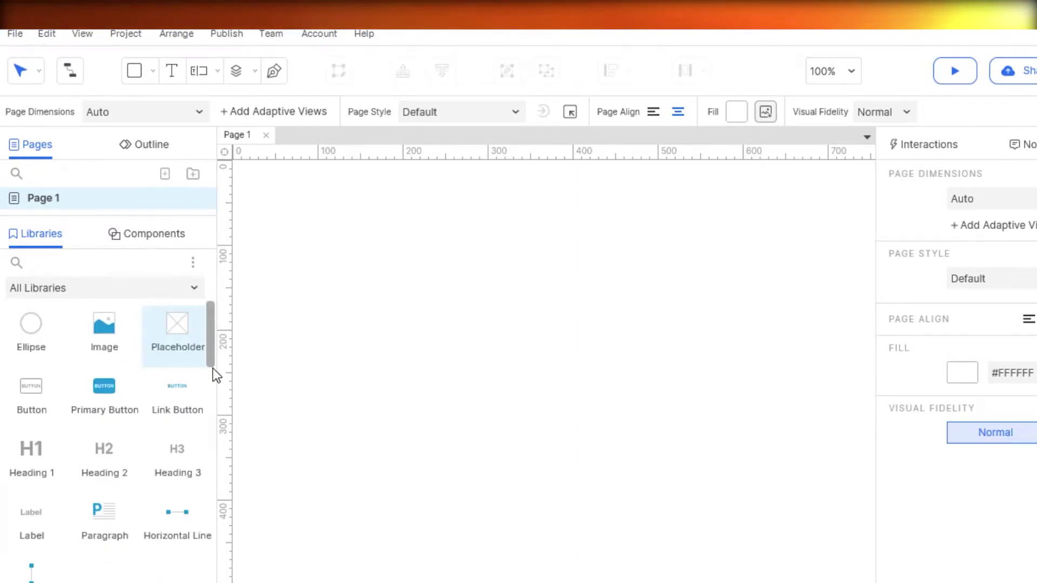
drag(213, 369, 203, 325)
scroll(108, 508, down, 4)
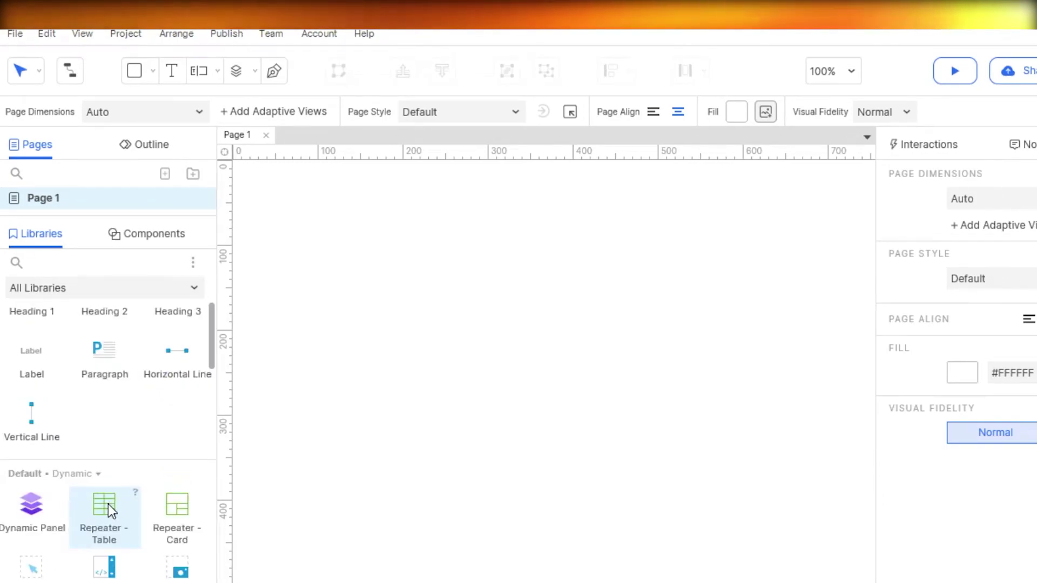
Place a Repeater - Table on Page 1 and move it near the top
drag(108, 504, 466, 388)
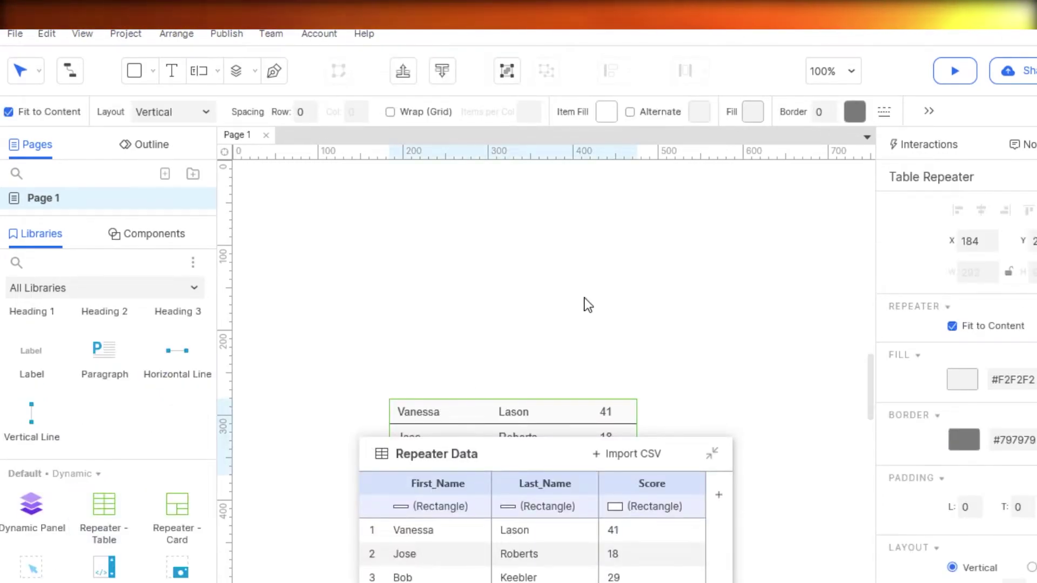
click(544, 358)
drag(512, 451, 531, 274)
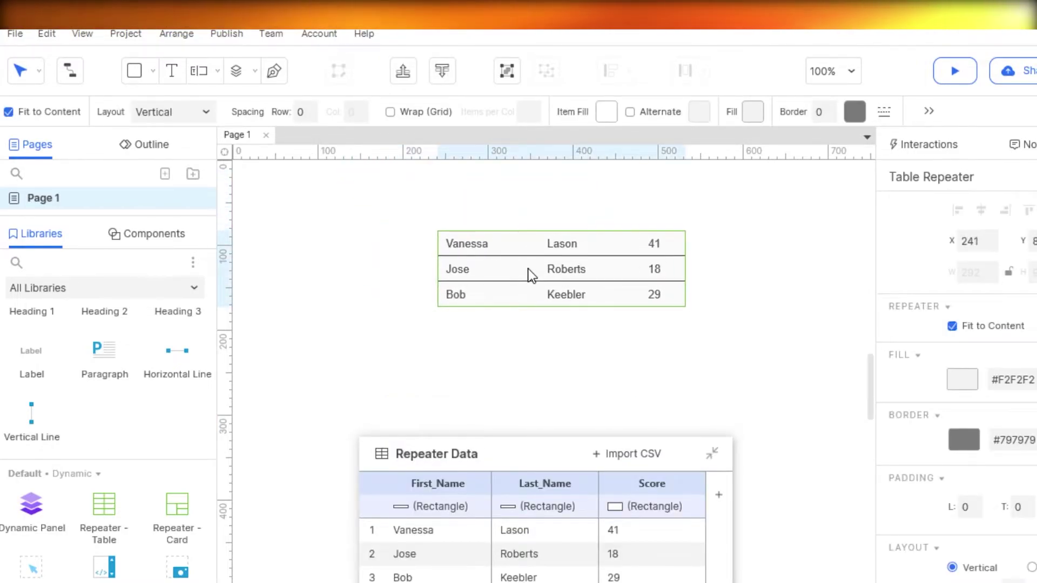
drag(524, 456, 524, 366)
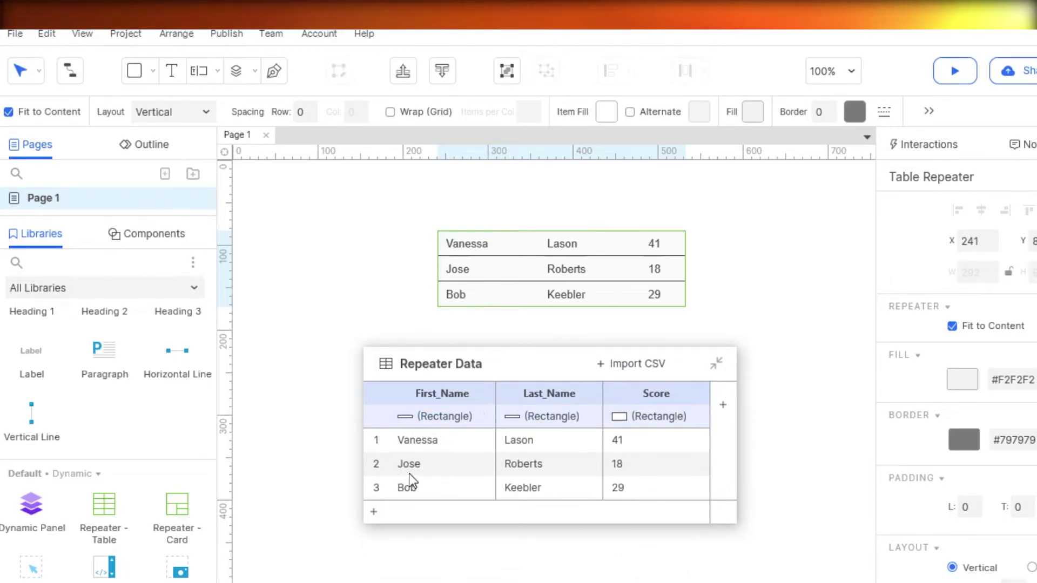
Add a fourth repeater data row with a first name, undoing a stray score of 90
click(372, 513)
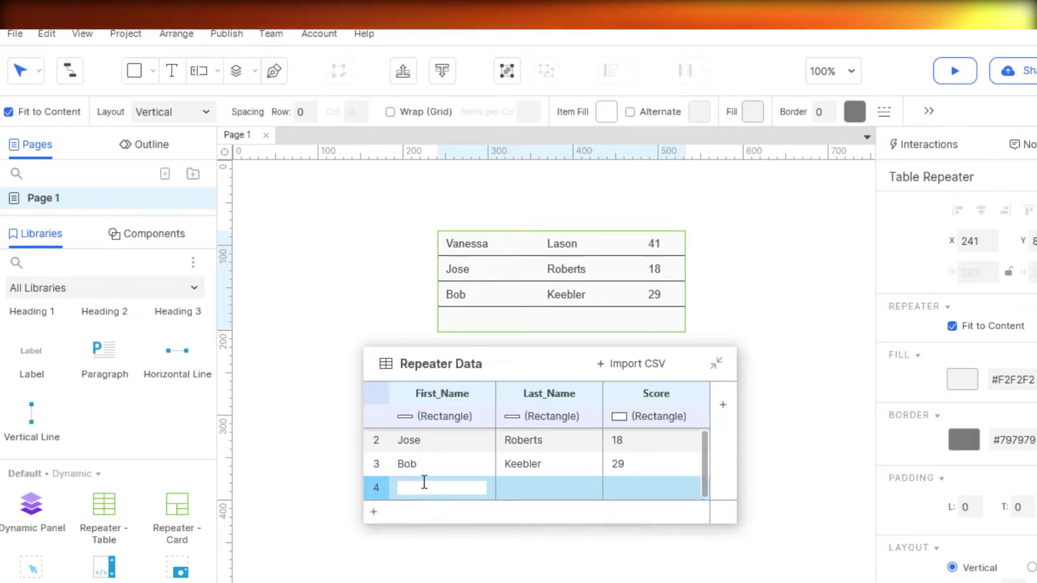
text(alex)
key(Return)
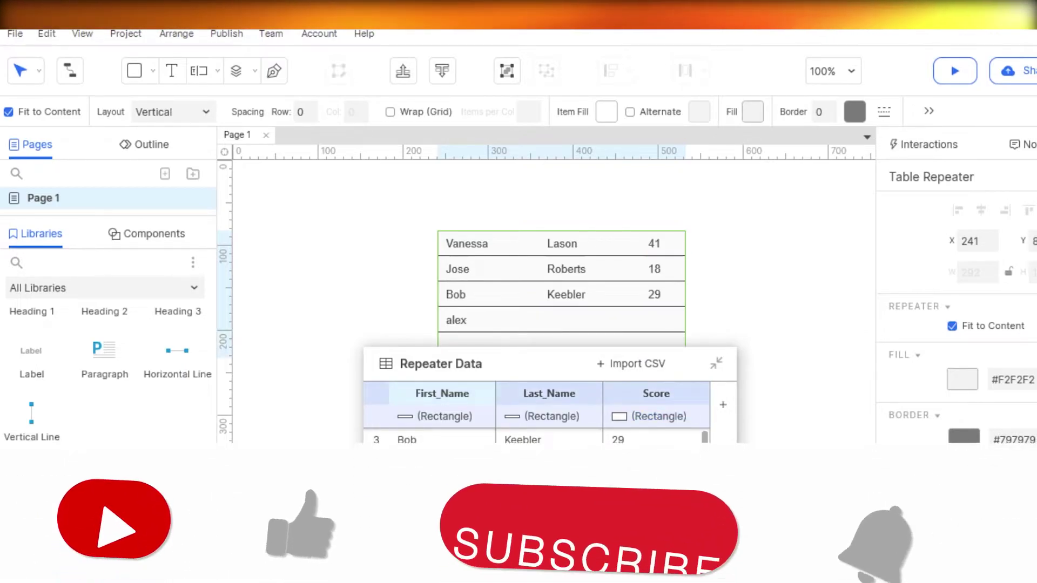
text(90)
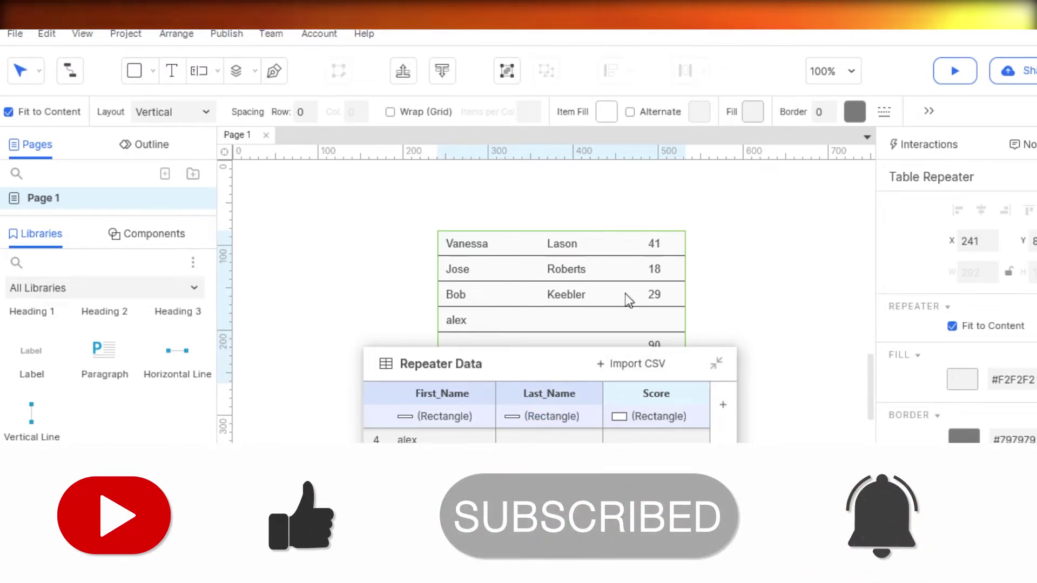
mouse_move(558, 259)
mouse_down()
mouse_move(529, 198)
mouse_move(549, 252)
mouse_up()
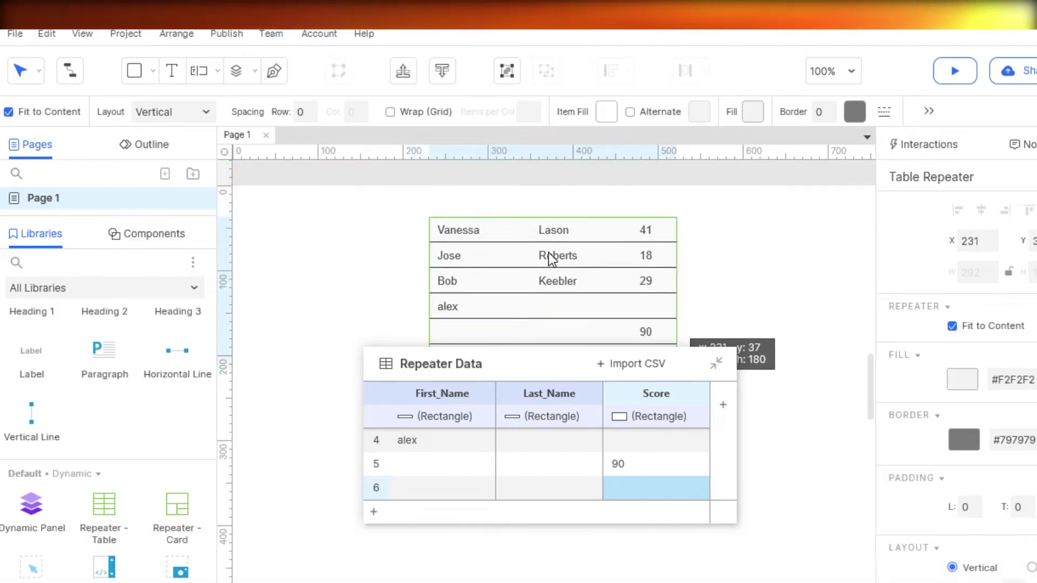
key(ctrl+z)
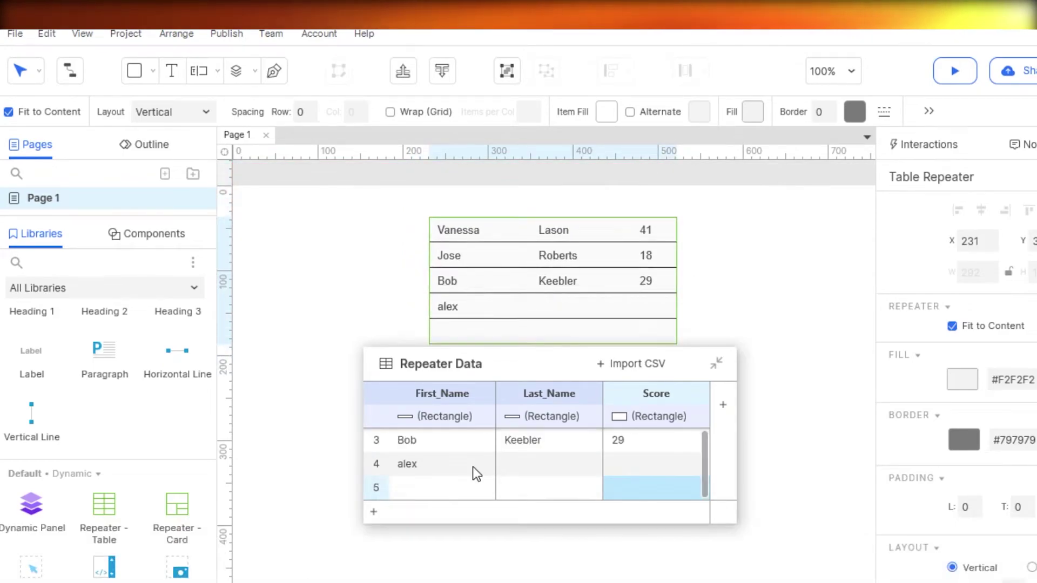
Delete the empty fifth row and set the fourth row's Score to 50
right_click(550, 483)
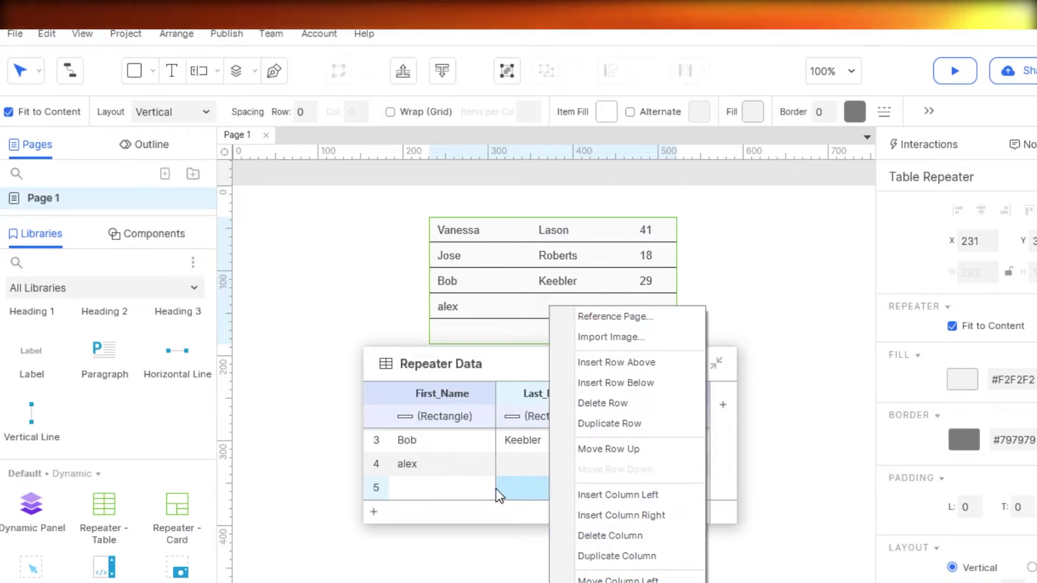
click(605, 404)
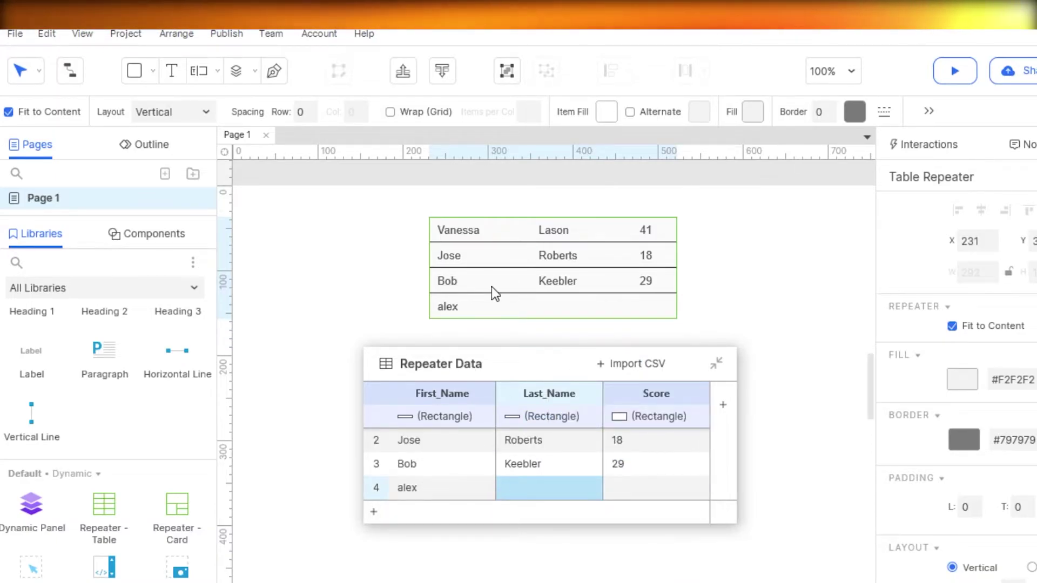
click(652, 482)
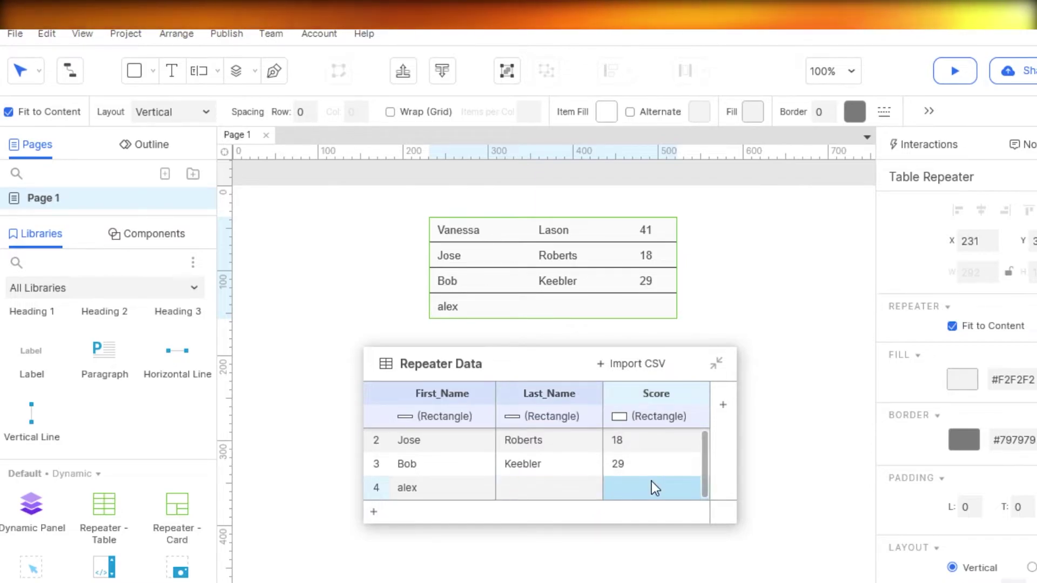
text(50)
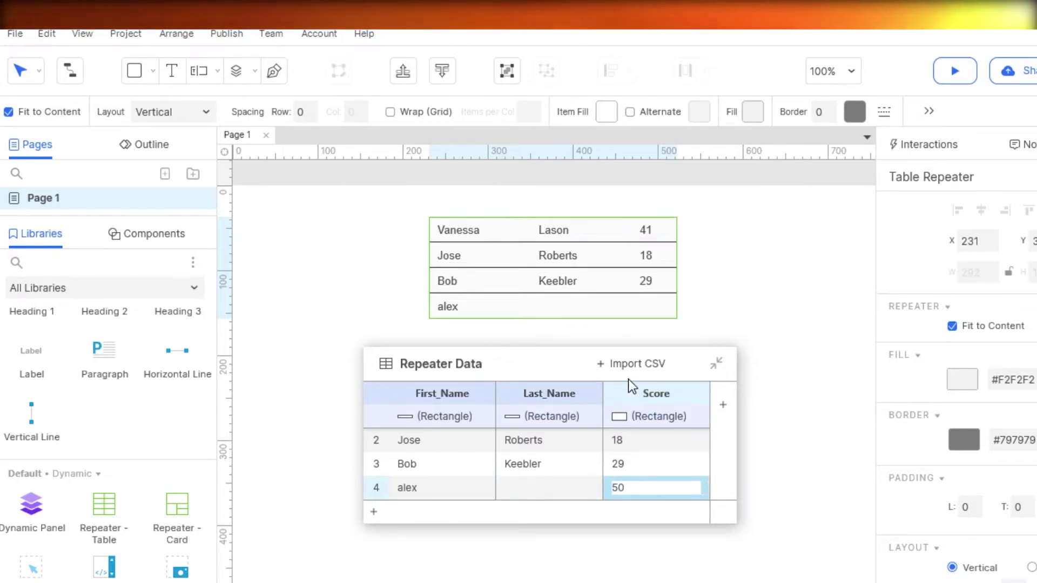
key(Return)
click(760, 280)
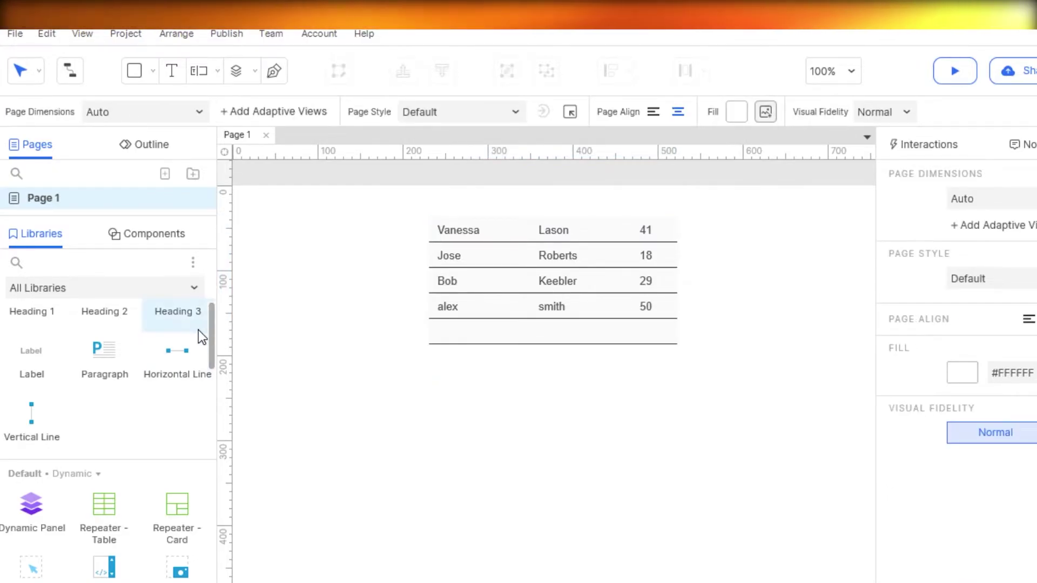
Add a box below the table, fill it red #D9001B, and nudge it into place
mouse_move(210, 324)
mouse_down()
mouse_move(208, 430)
mouse_move(204, 308)
mouse_up()
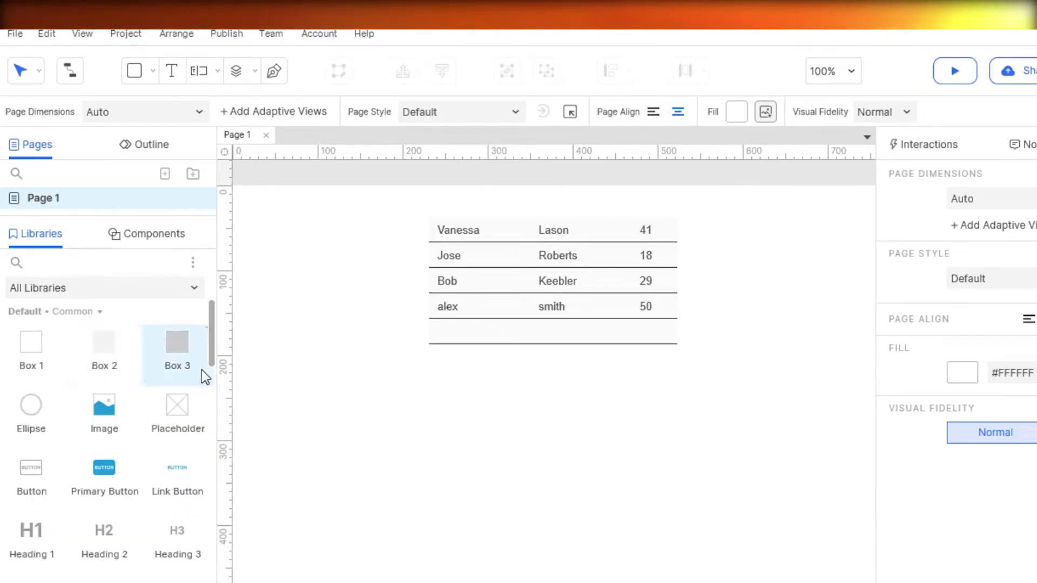
drag(437, 427, 466, 377)
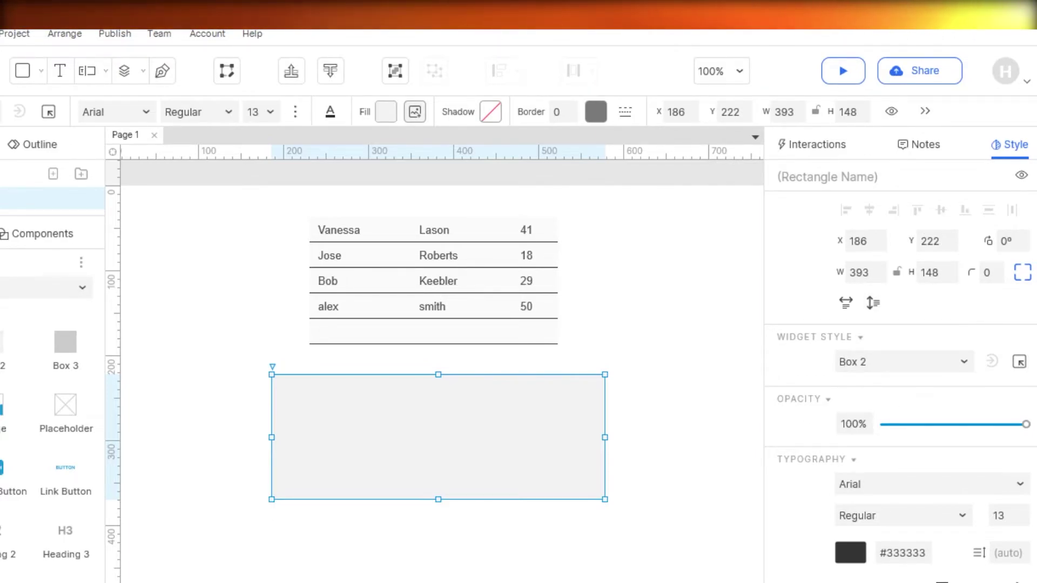
click(850, 553)
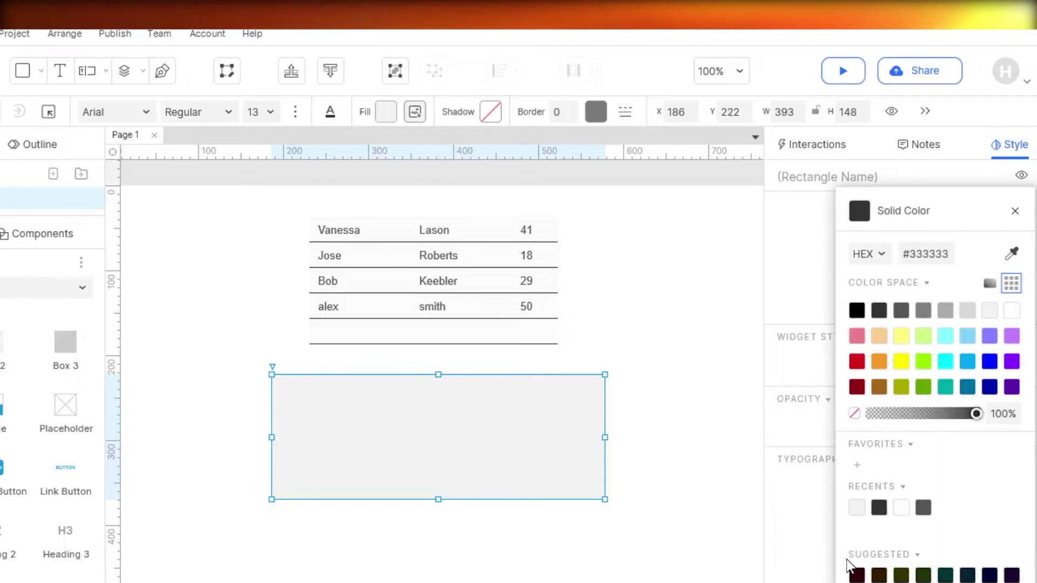
click(858, 362)
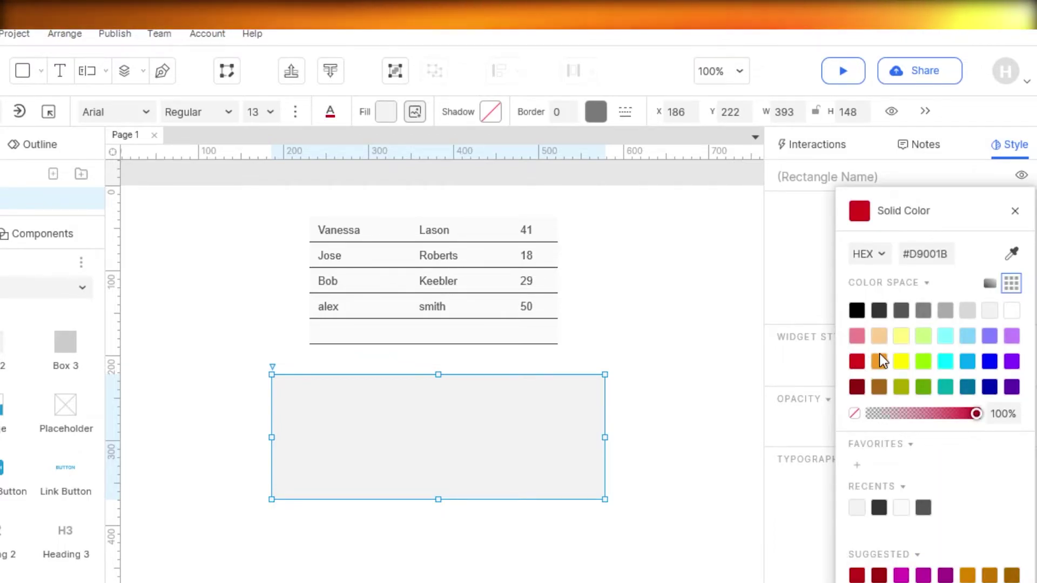
drag(860, 209, 399, 446)
drag(508, 451, 519, 445)
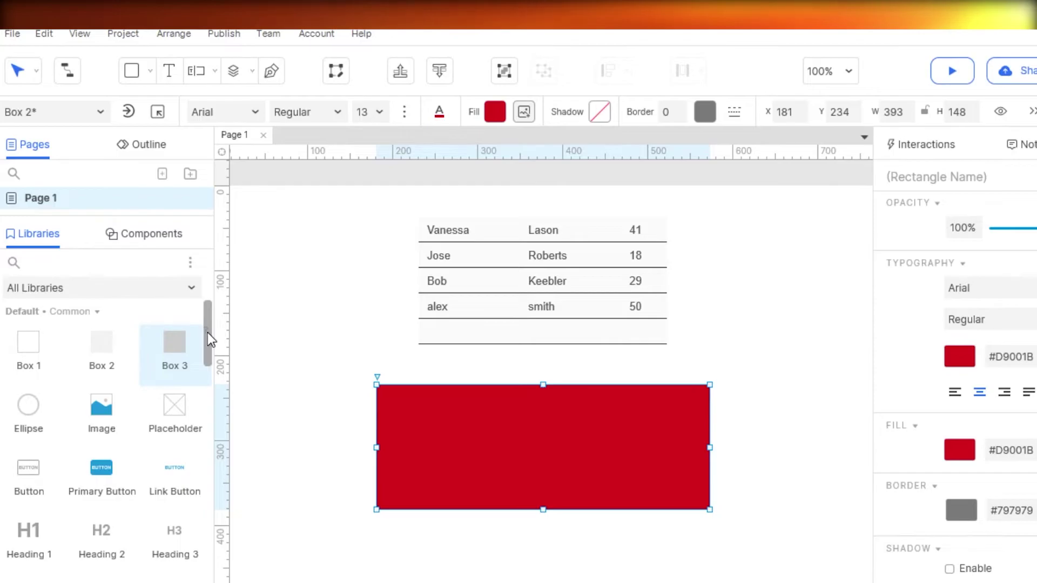
Drop a Primary Button onto the red rectangle and name it 'Button'
mouse_move(208, 332)
mouse_down()
mouse_move(206, 384)
mouse_move(207, 324)
mouse_up()
drag(116, 498, 489, 426)
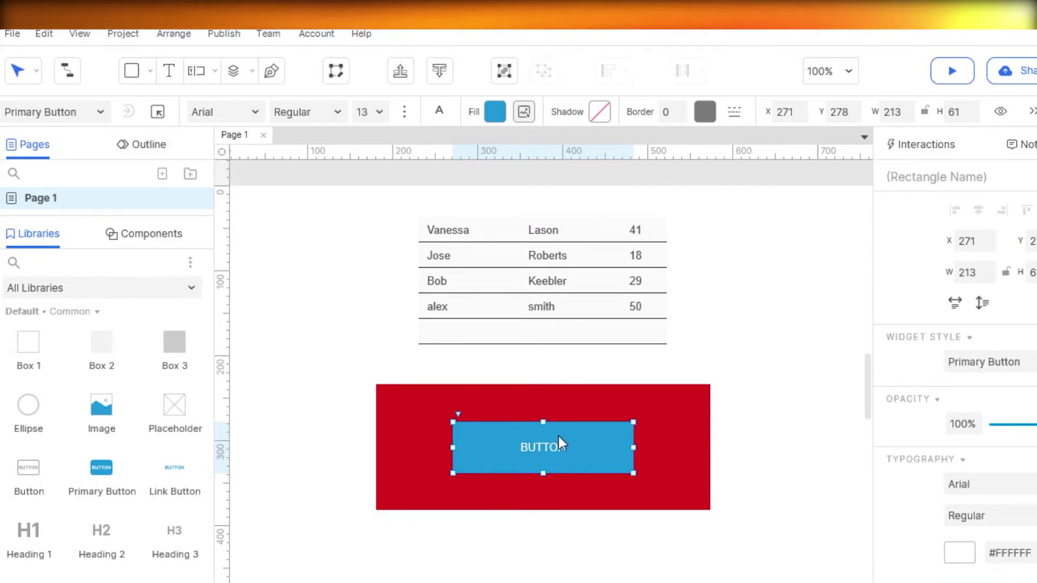
text(Button)
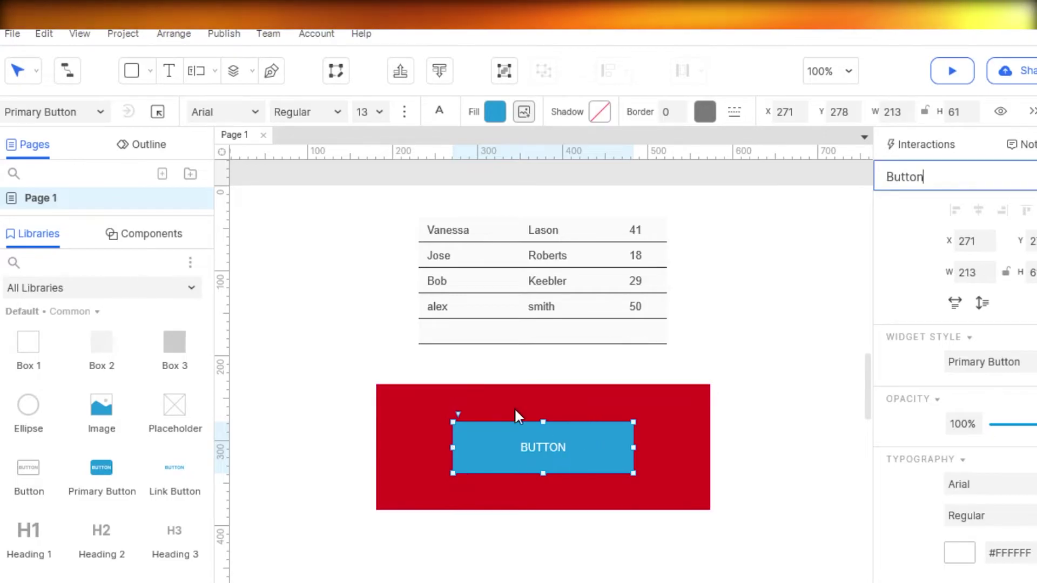
click(326, 354)
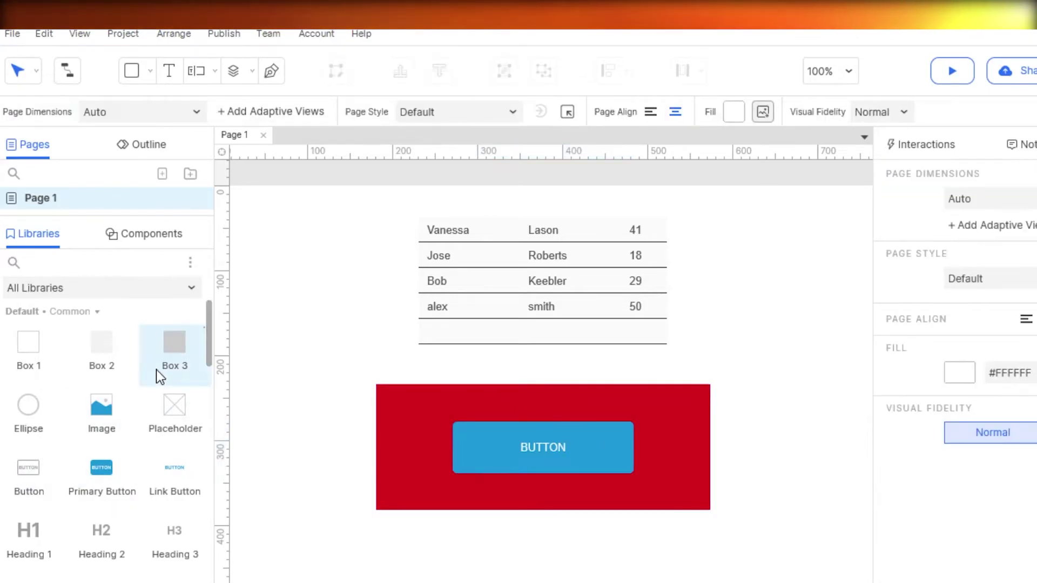
Place a horizontal line just below the repeater table
scroll(199, 441, down, 10)
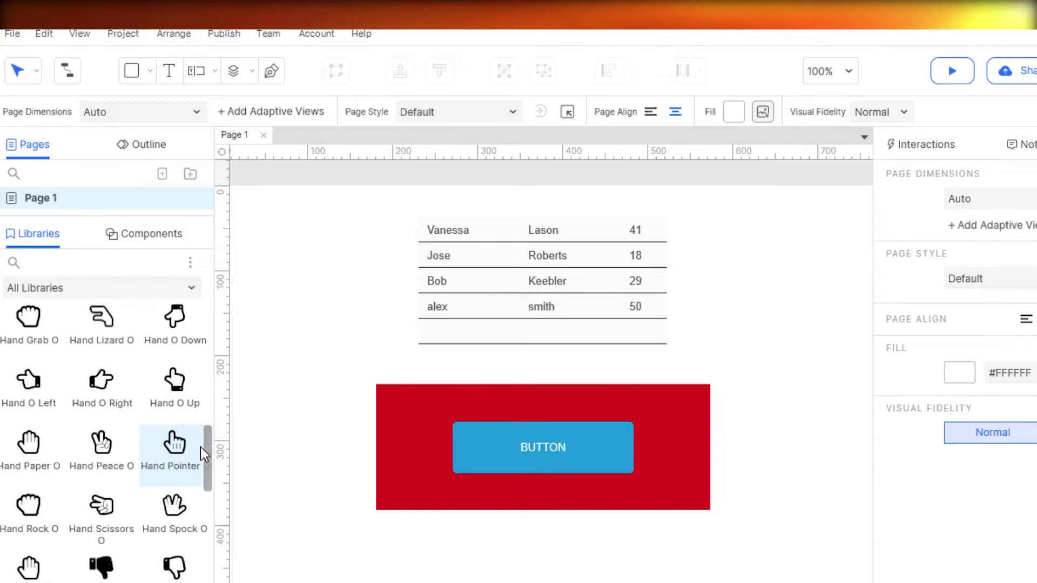
scroll(168, 397, down, 10)
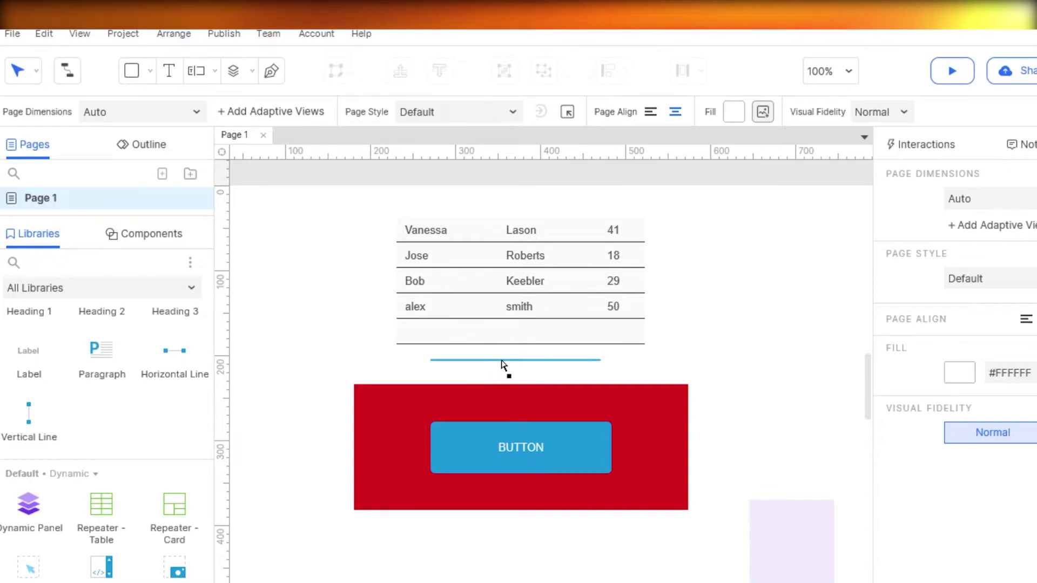
mouse_move(502, 366)
mouse_down()
mouse_move(771, 341)
mouse_move(736, 373)
mouse_move(464, 361)
mouse_move(485, 381)
mouse_move(496, 369)
mouse_up()
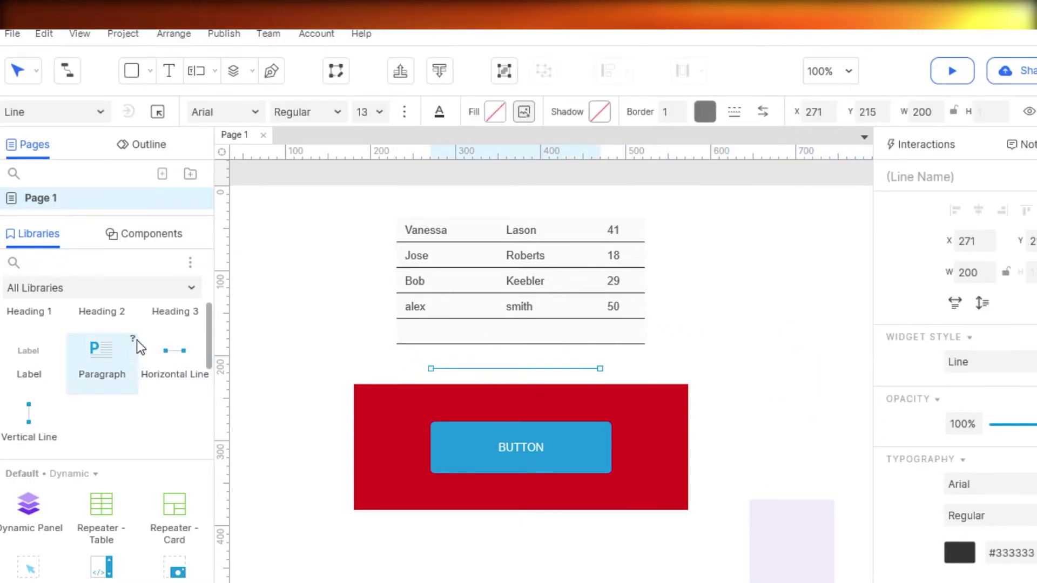
Add a Wi-Fi icon and move it onto the red rectangle's top-left corner
drag(209, 324, 208, 371)
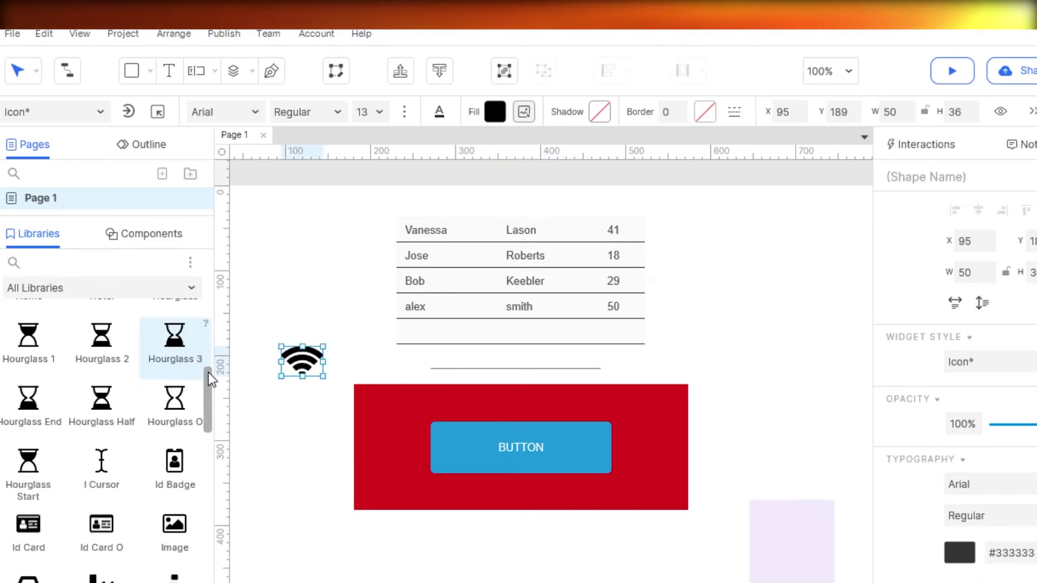
drag(208, 372, 209, 326)
click(358, 375)
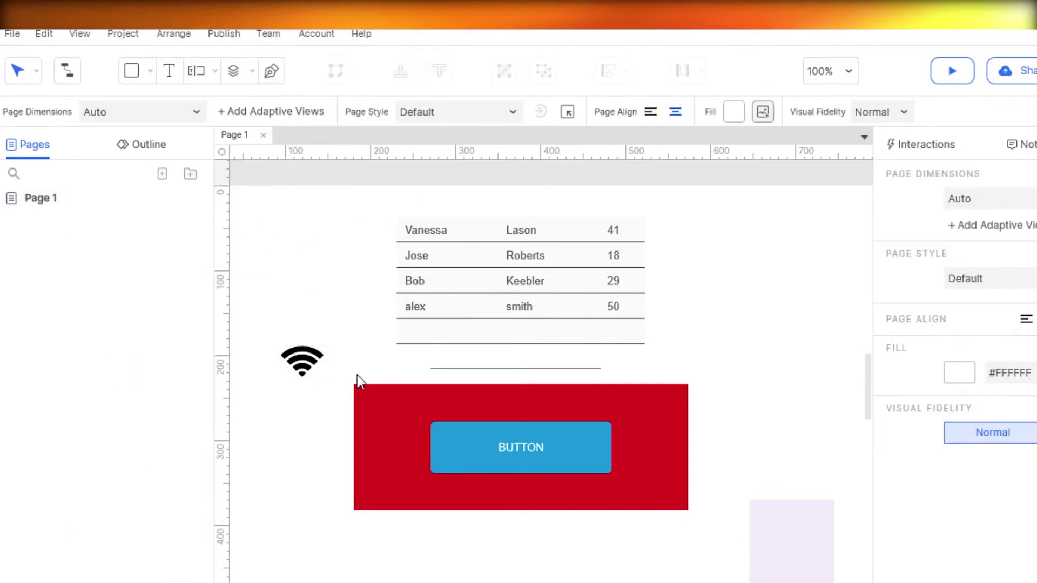
click(308, 363)
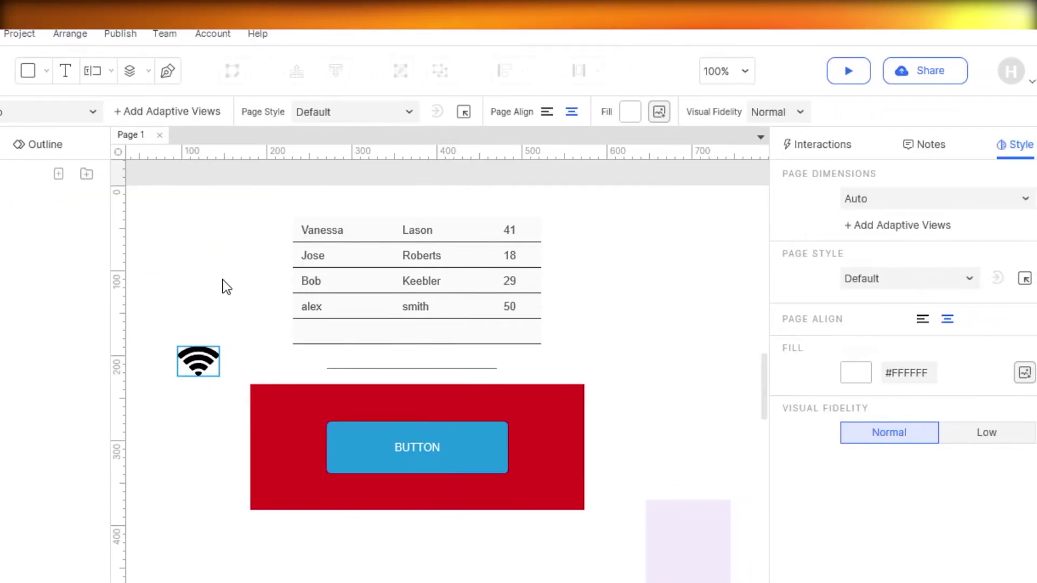
drag(202, 374, 287, 421)
Leave the wifi icon in the red box's corner, review Page 1's event triggers, and show the page size presets
click(685, 215)
click(789, 147)
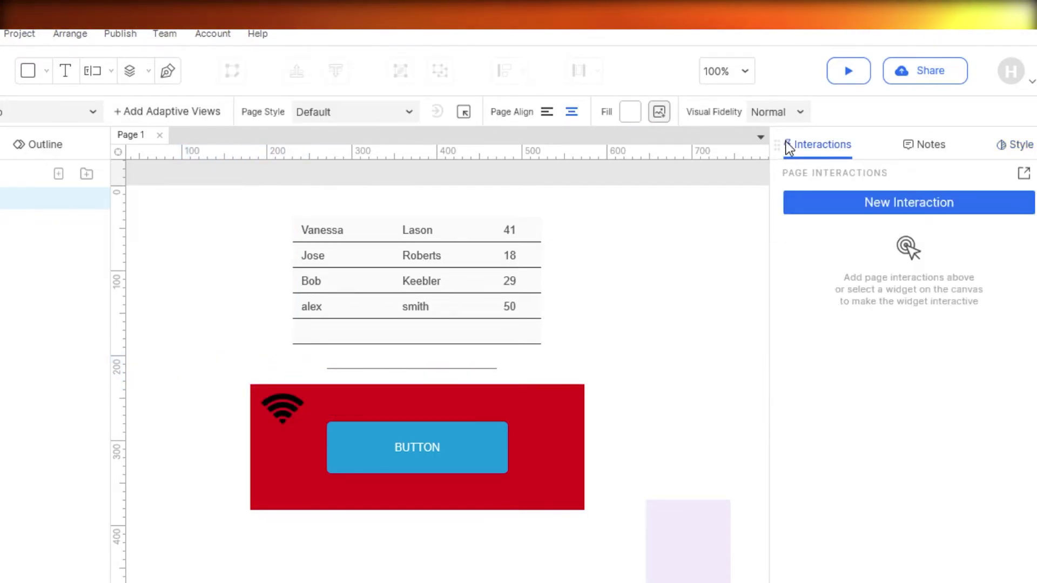
click(852, 209)
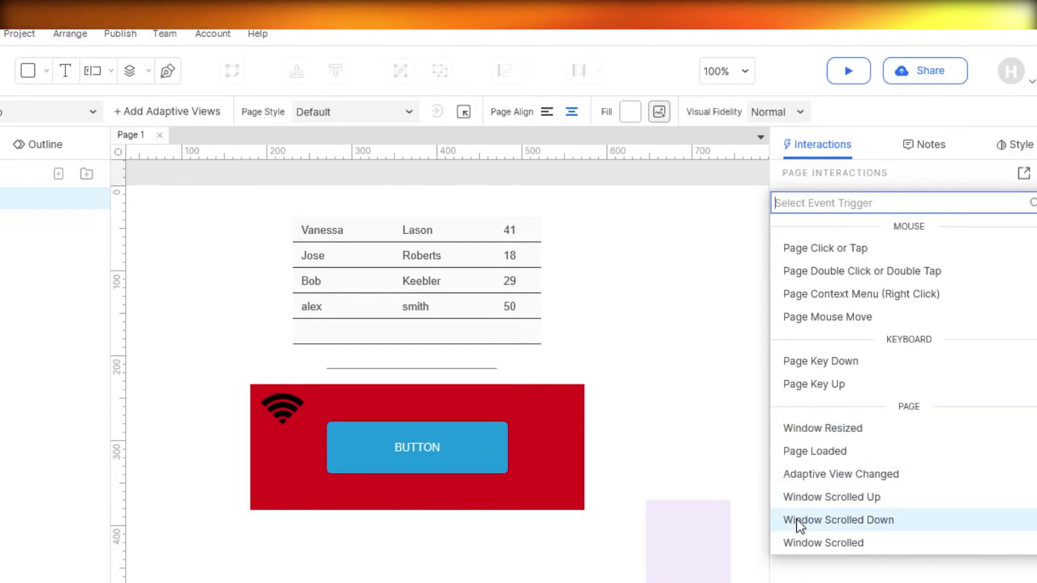
click(744, 338)
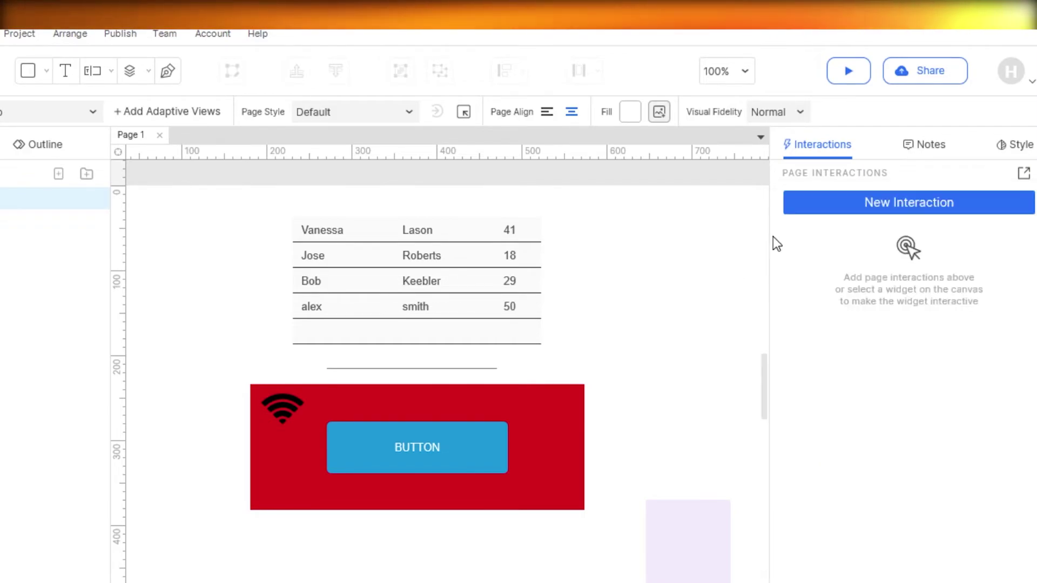
click(842, 209)
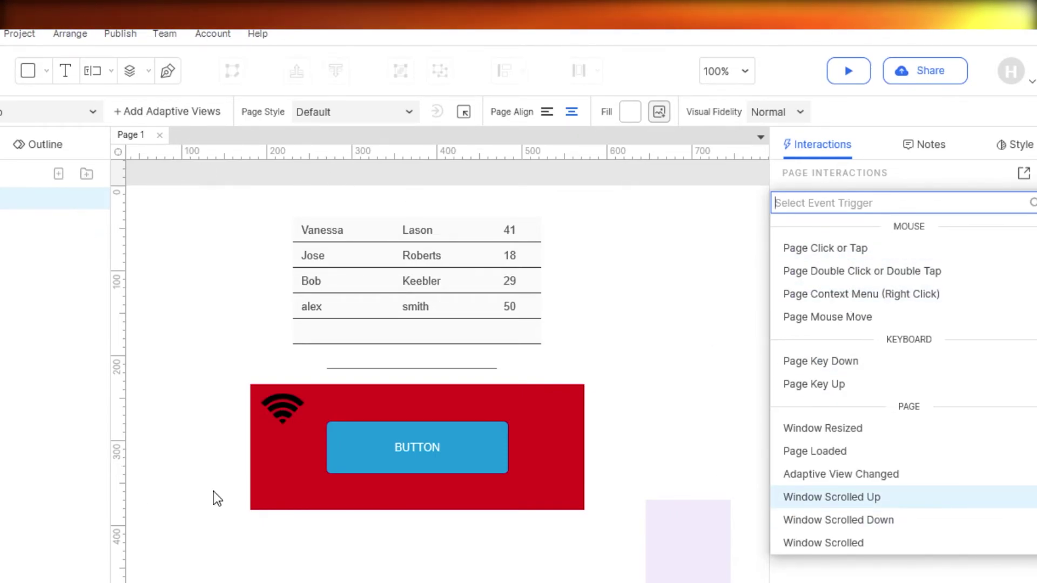
click(190, 388)
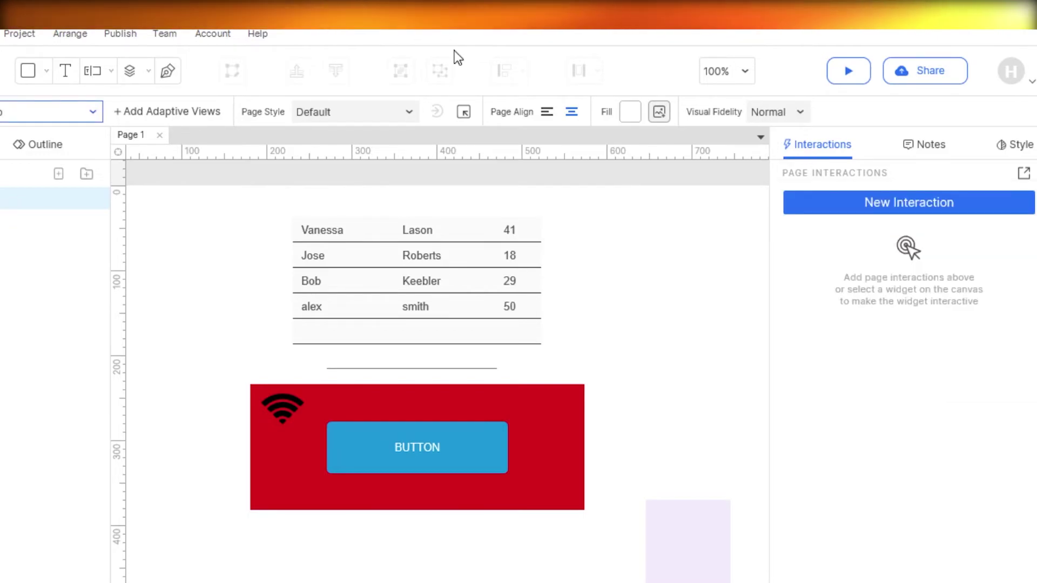
click(89, 111)
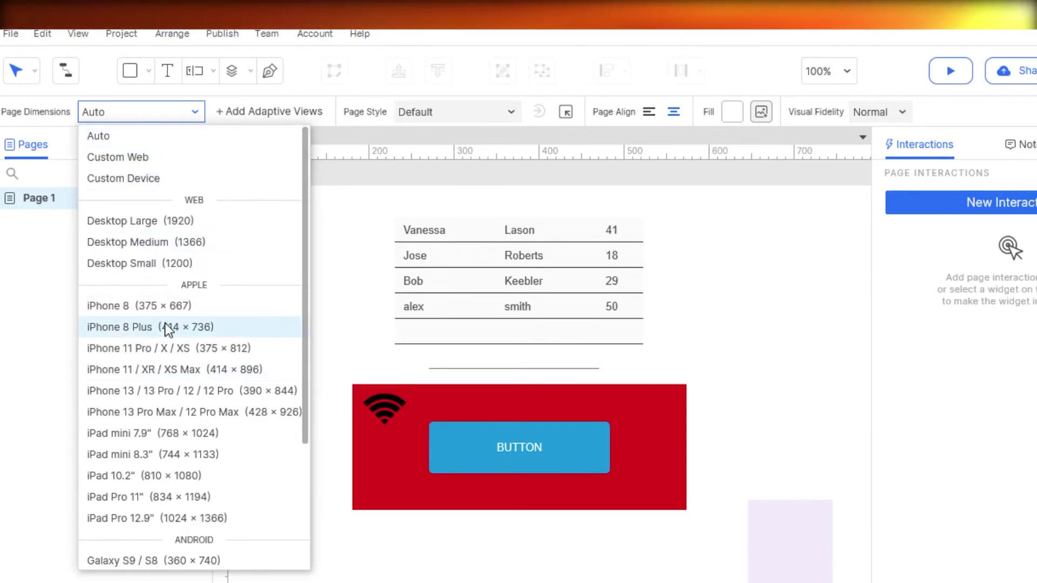
Choose Desktop Large (1920) from the page size presets so Page 1 is 1920 wide
drag(301, 309, 124, 144)
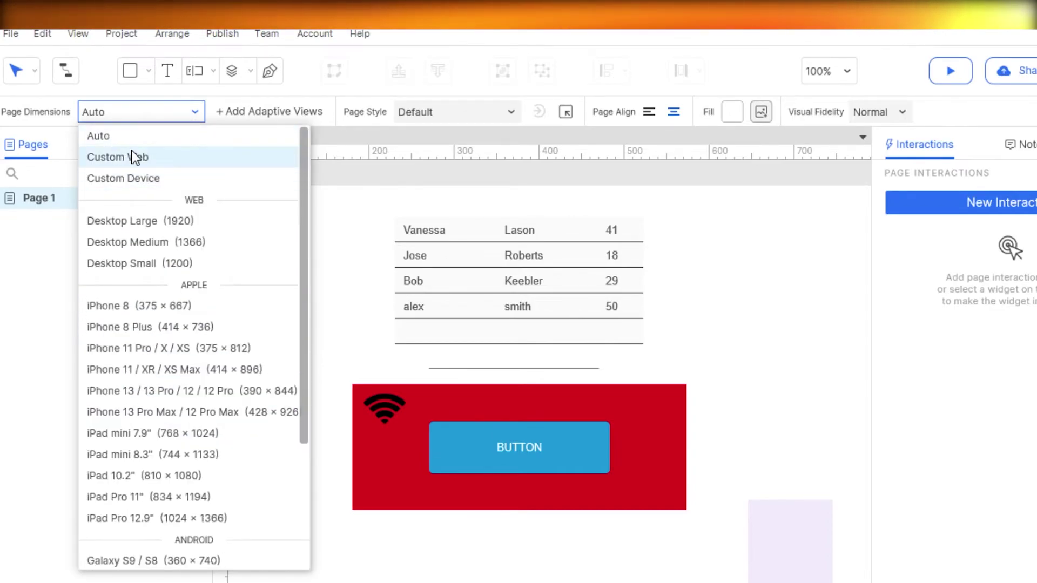
scroll(134, 213, down, 2)
scroll(143, 191, up, 2)
scroll(140, 186, down, 1)
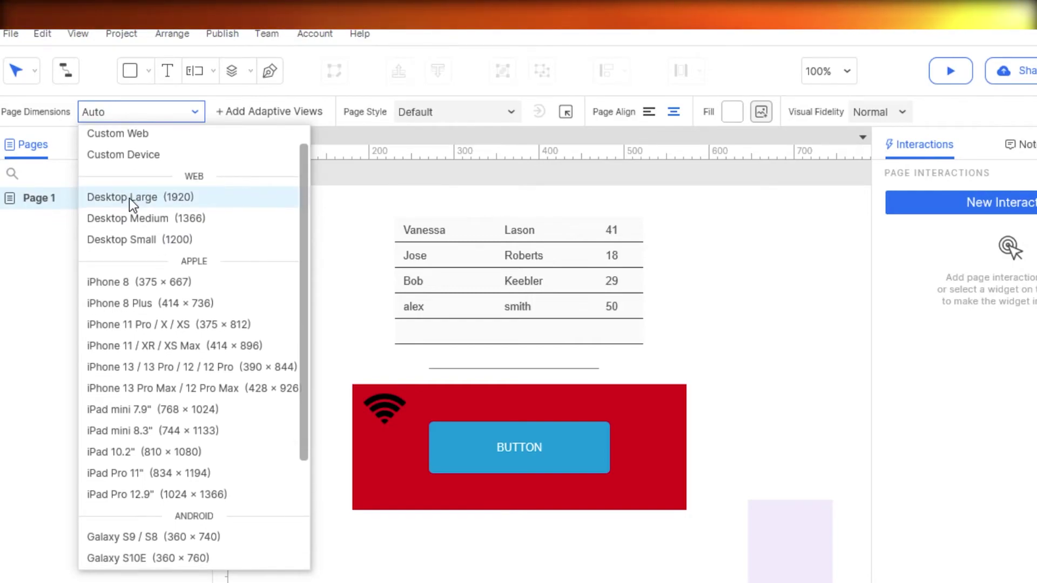
scroll(124, 201, down, 1)
scroll(122, 198, up, 1)
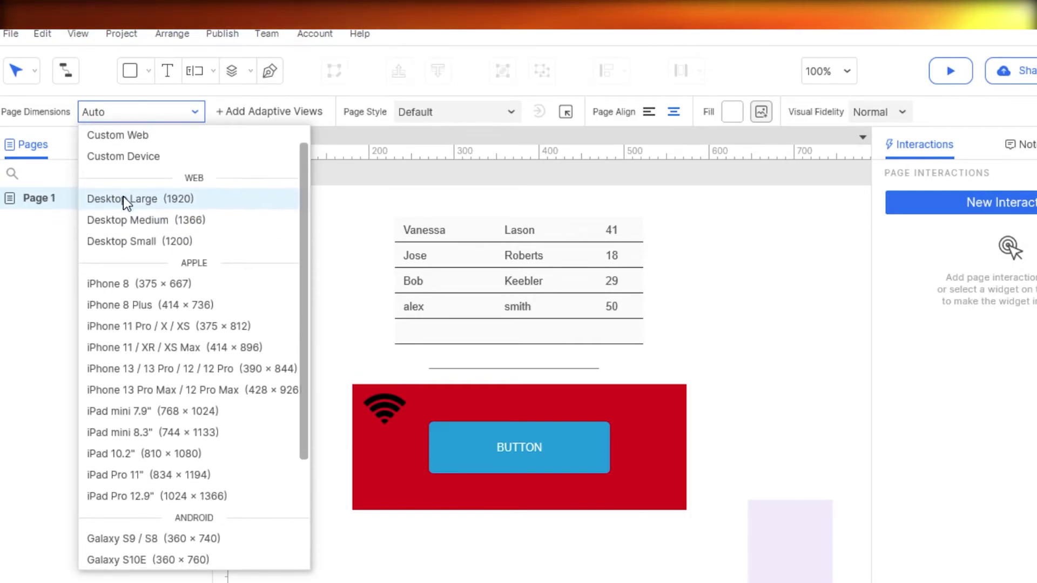
click(123, 197)
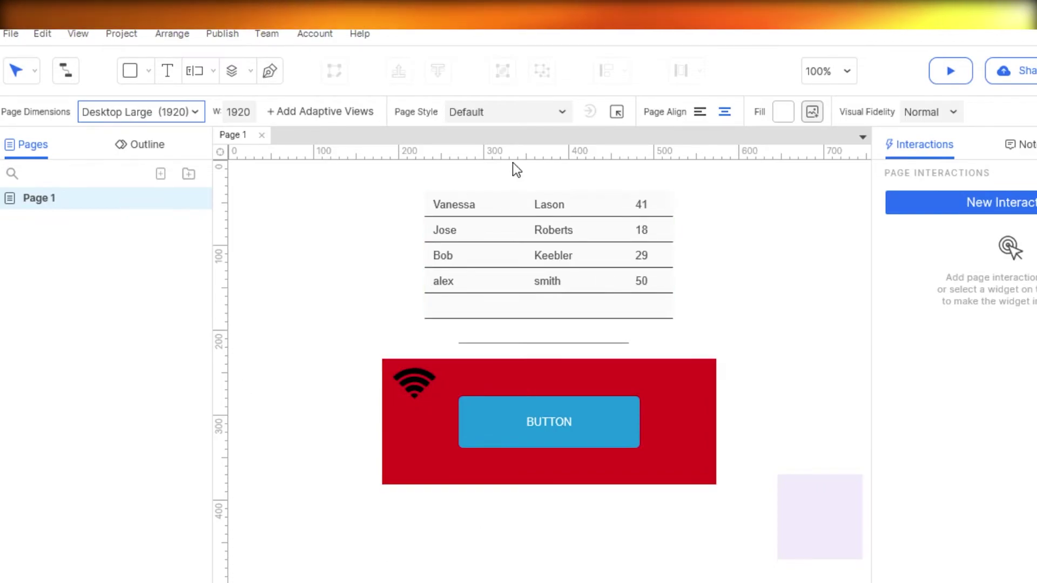
Draw a curved pen arrow path to the left of the table
click(263, 72)
click(289, 260)
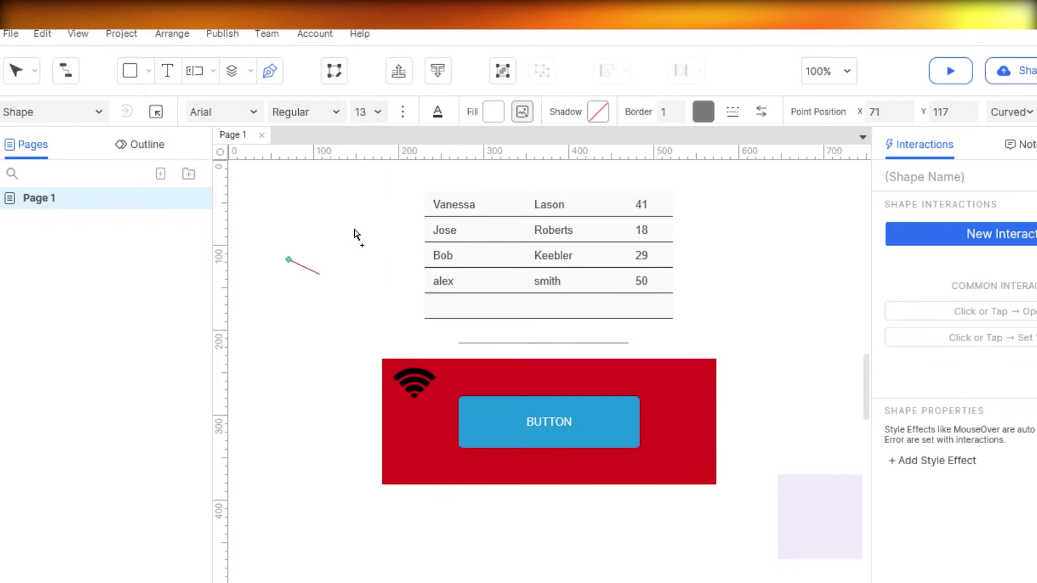
click(325, 453)
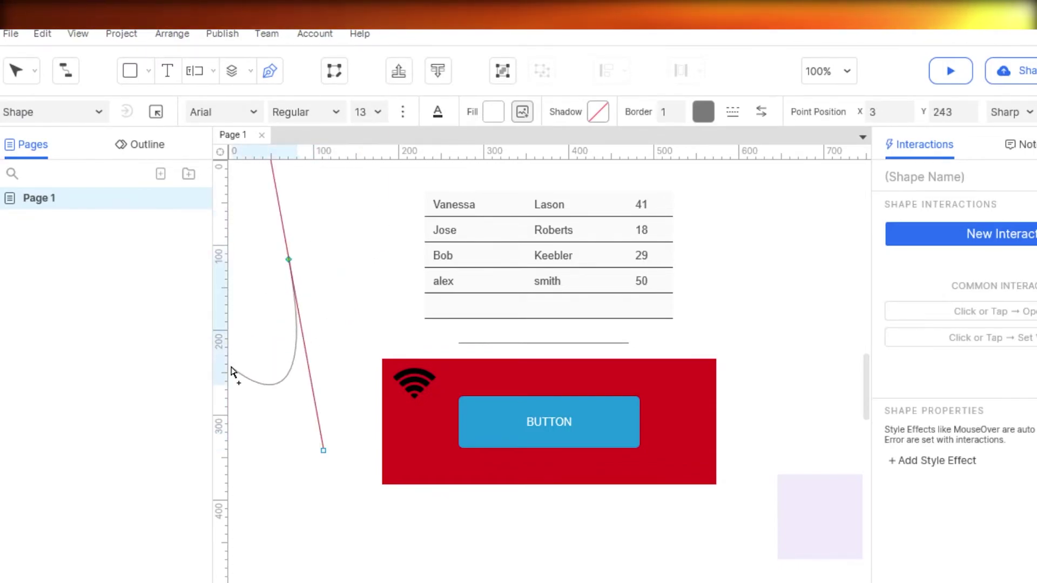
click(299, 500)
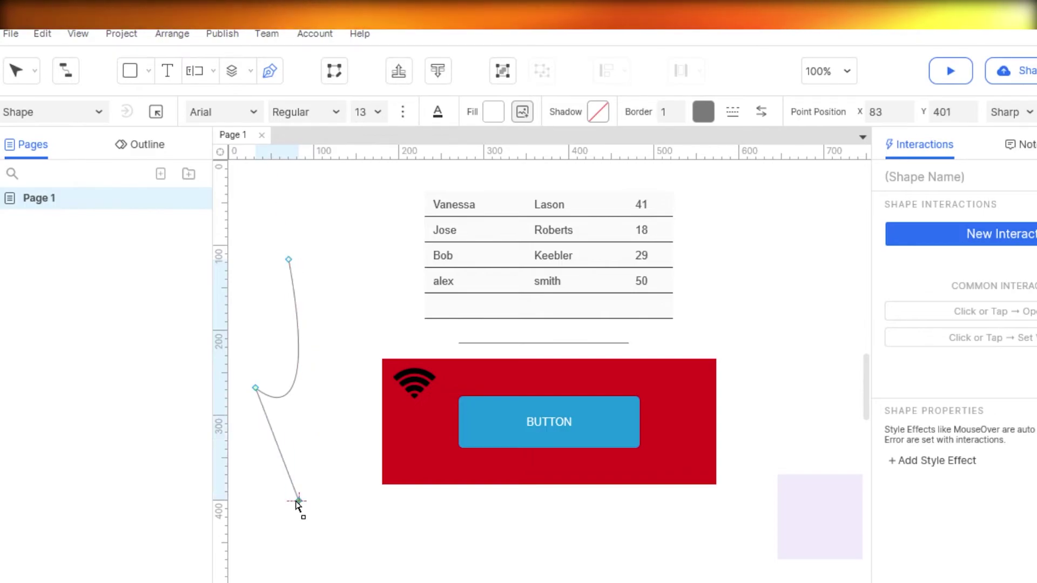
drag(337, 336, 338, 284)
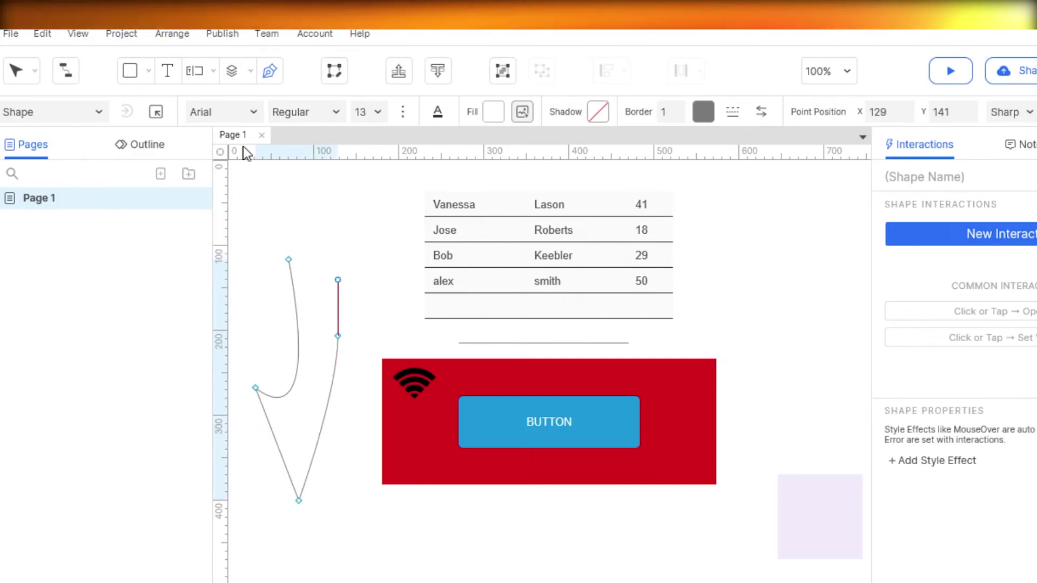
Add a narrow Lore text box at the page's top left
click(168, 71)
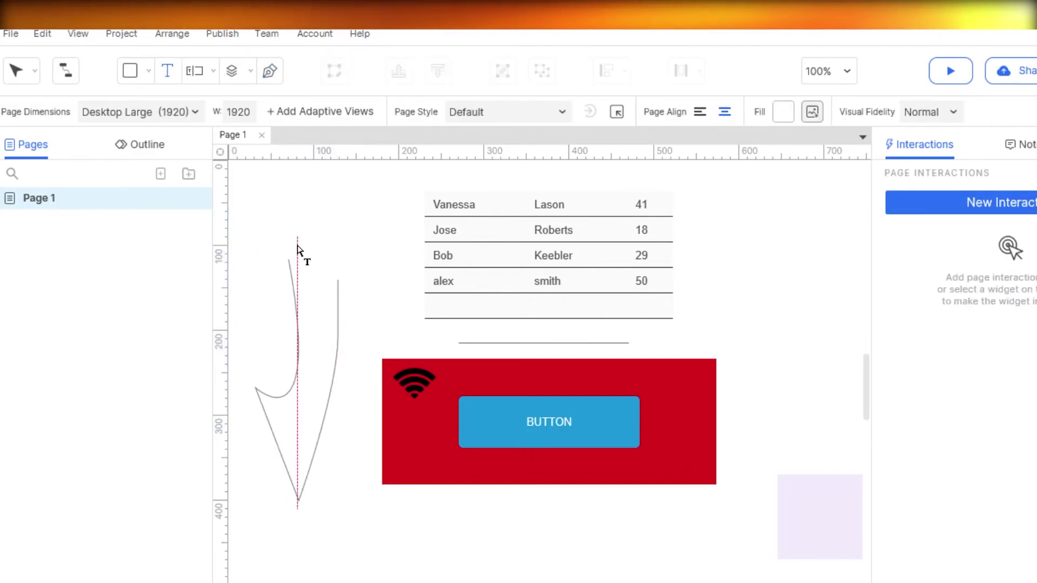
drag(304, 175, 306, 230)
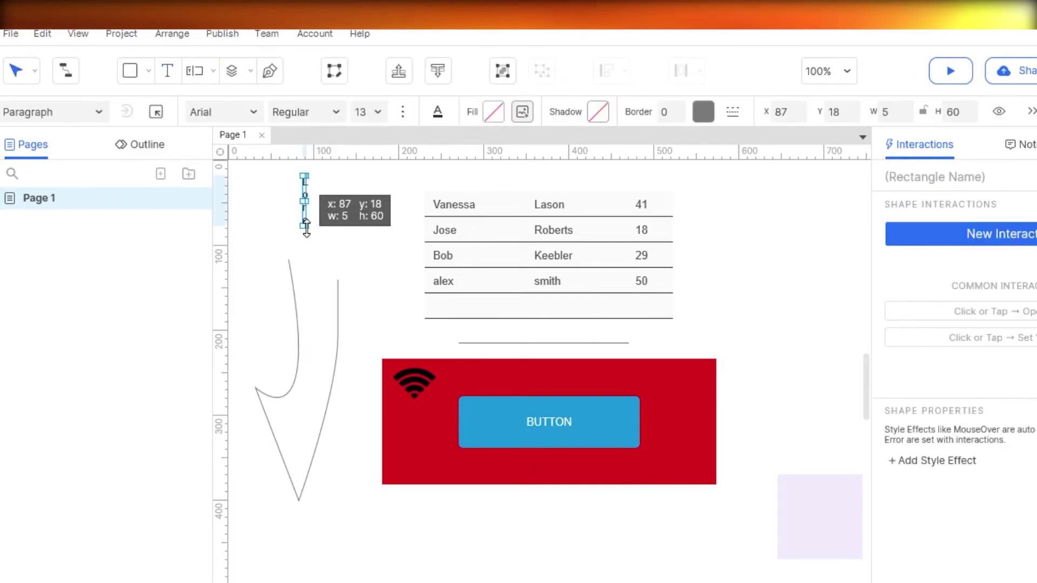
click(138, 77)
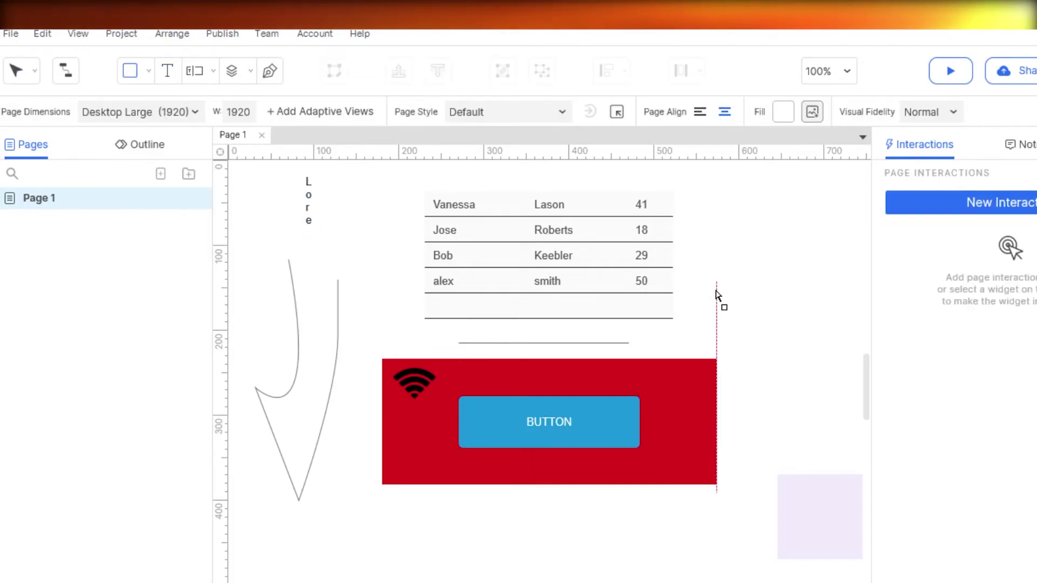
Draw a tall outlined rectangle at right and move the arrow to x 43, y 136
drag(790, 256, 854, 442)
click(772, 222)
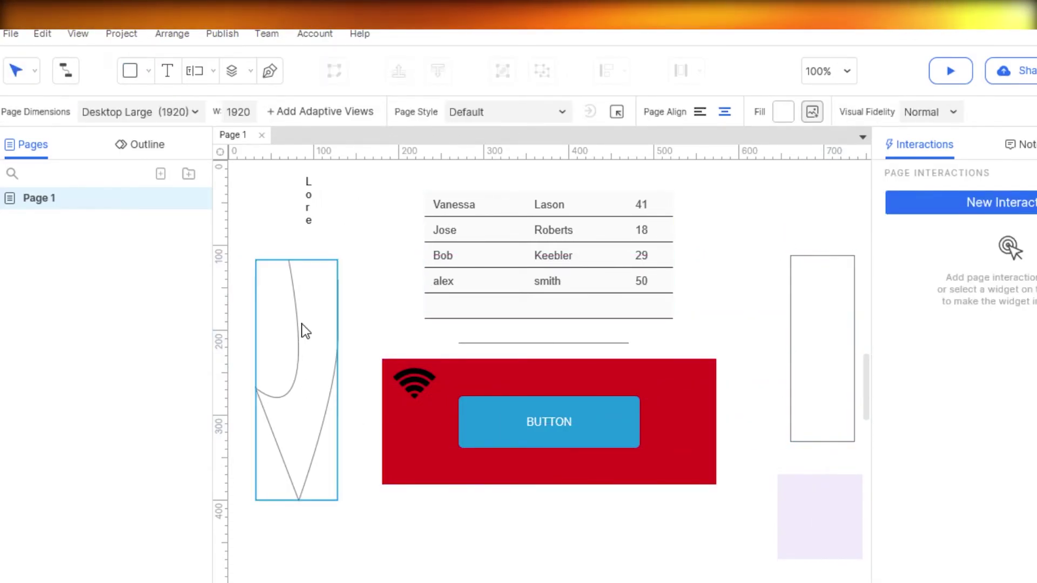
drag(280, 423, 309, 340)
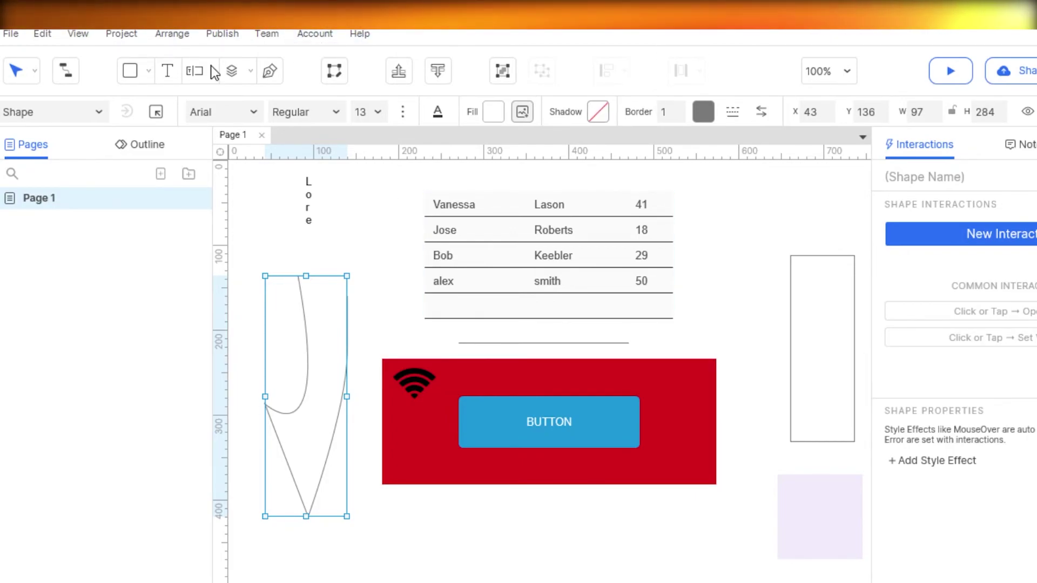
click(8, 35)
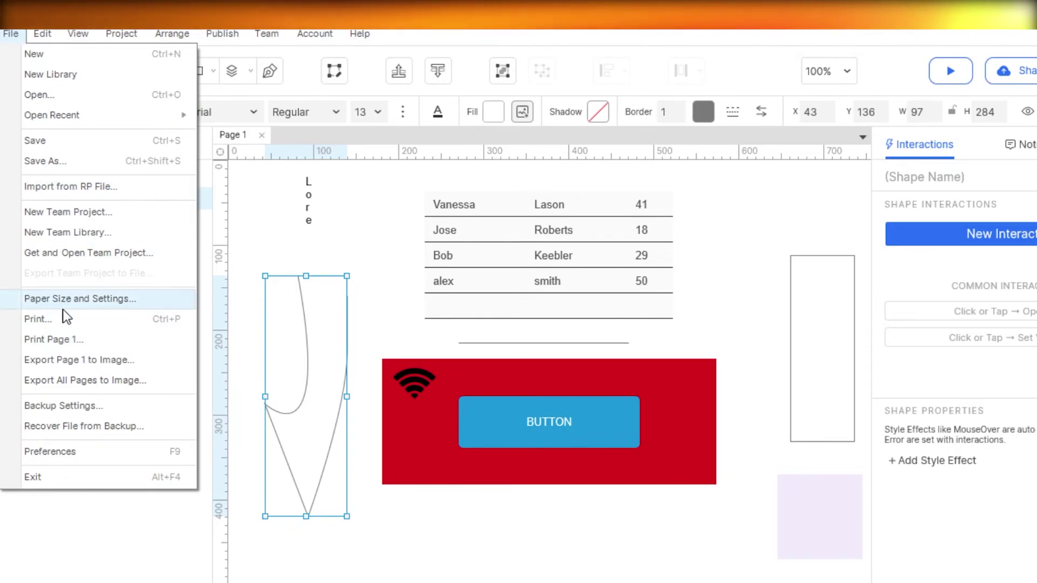
mouse_move(71, 37)
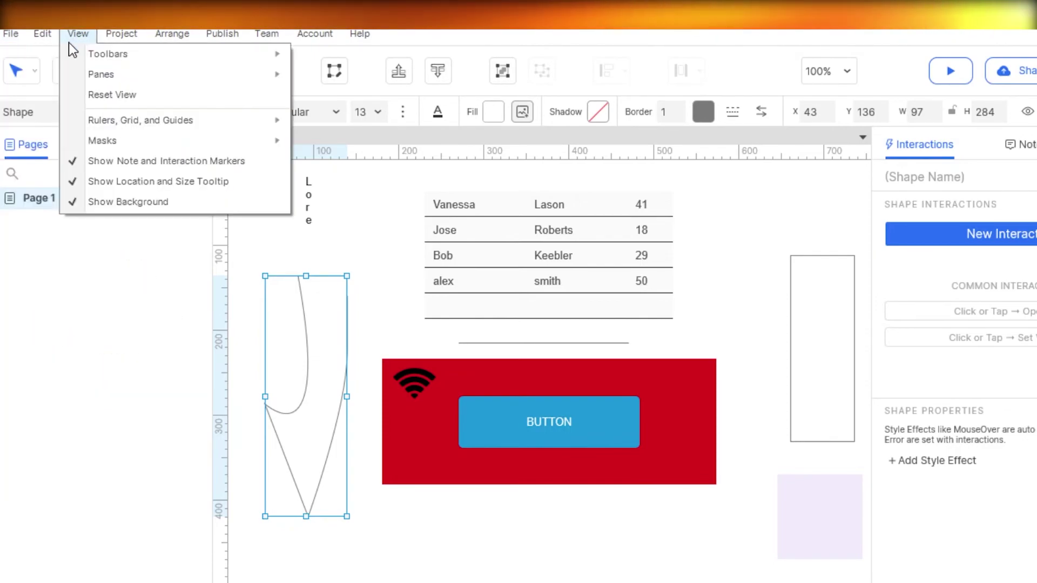
mouse_move(9, 34)
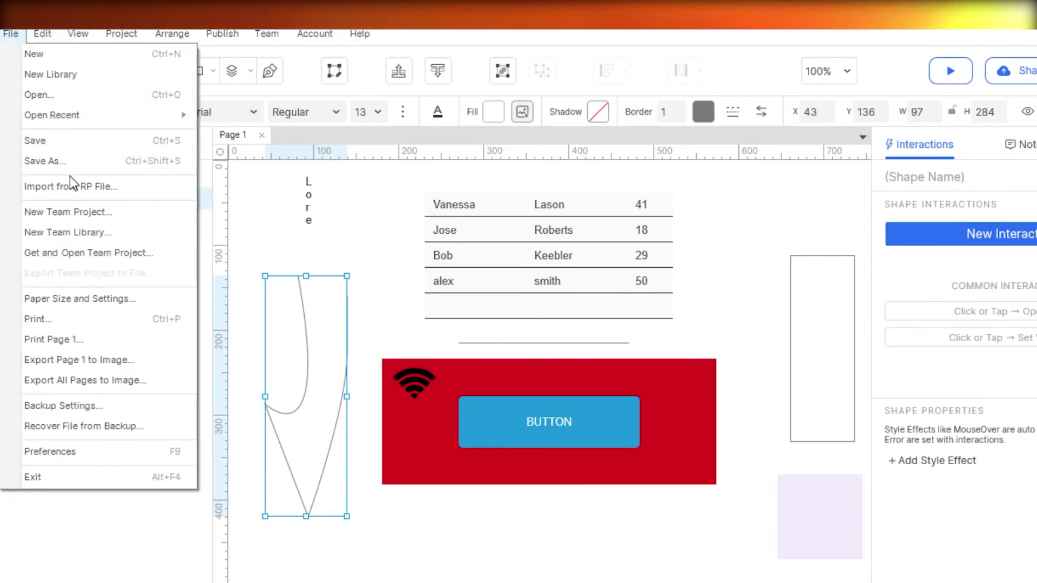
click(237, 201)
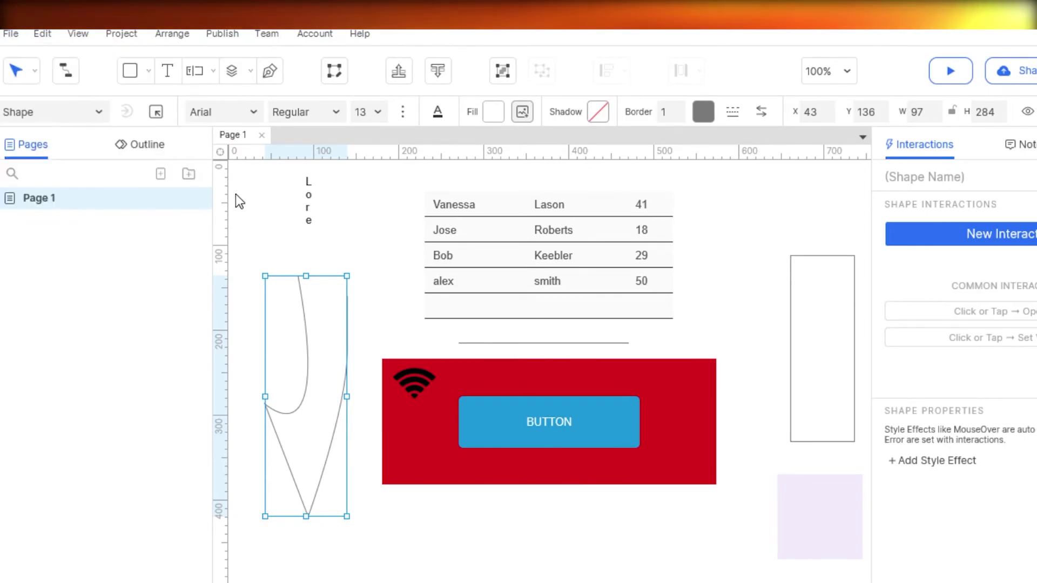
click(236, 201)
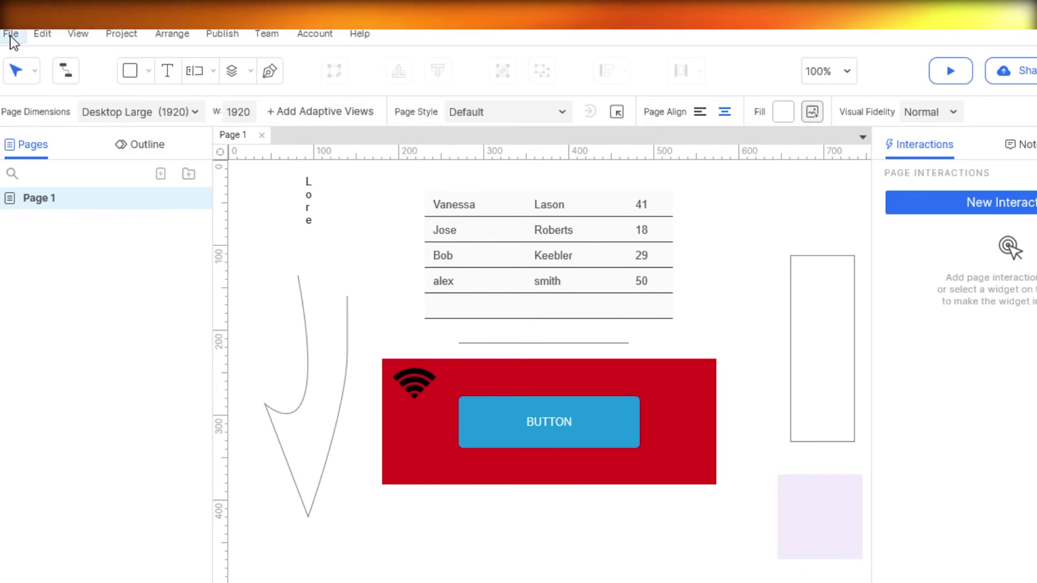
click(123, 40)
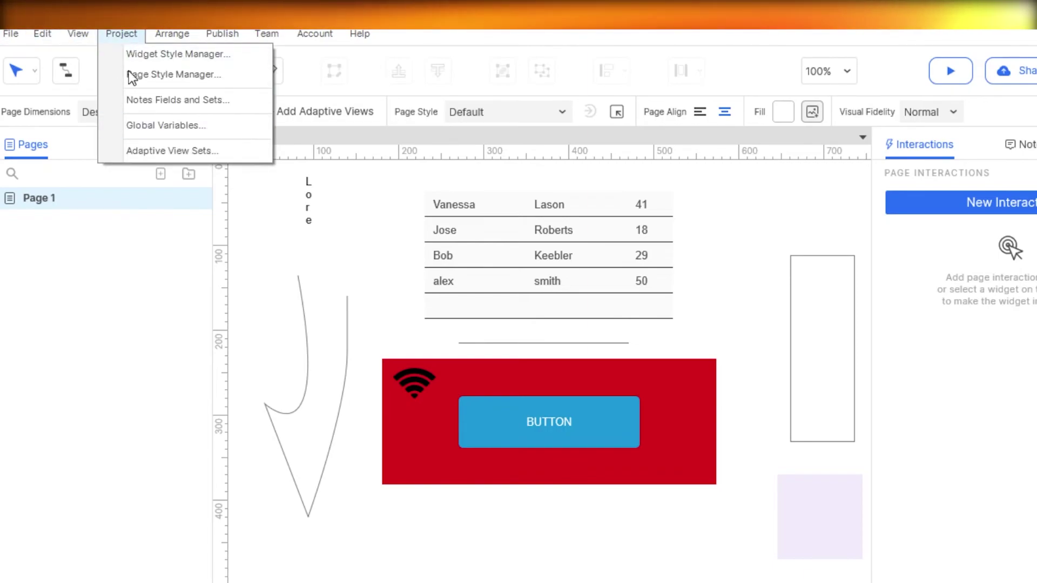
click(115, 308)
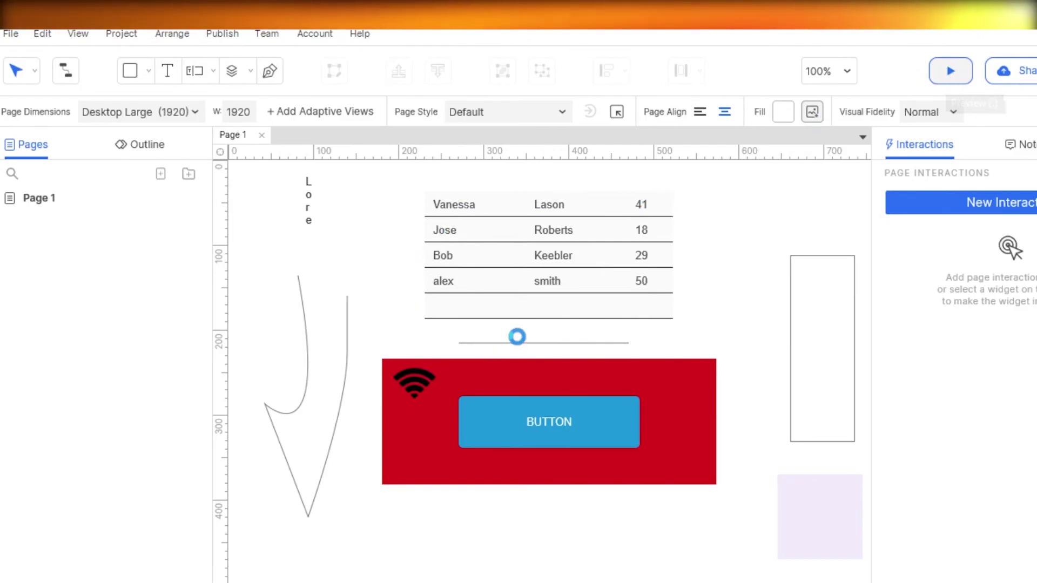
Preview Page 1 in Chrome, compare it with the editor, and open the repeater table's data
click(950, 75)
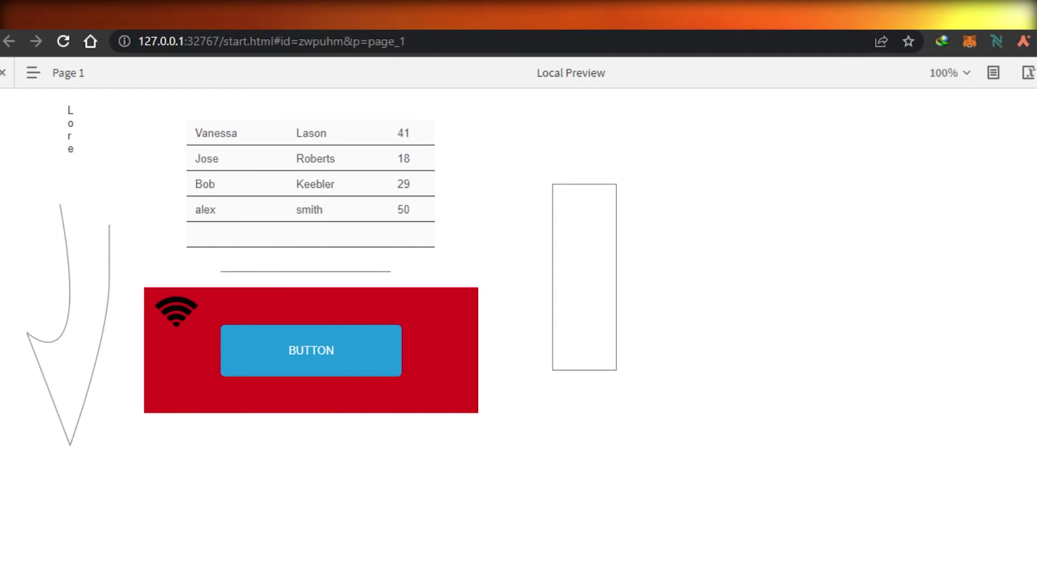
key(alt+Tab)
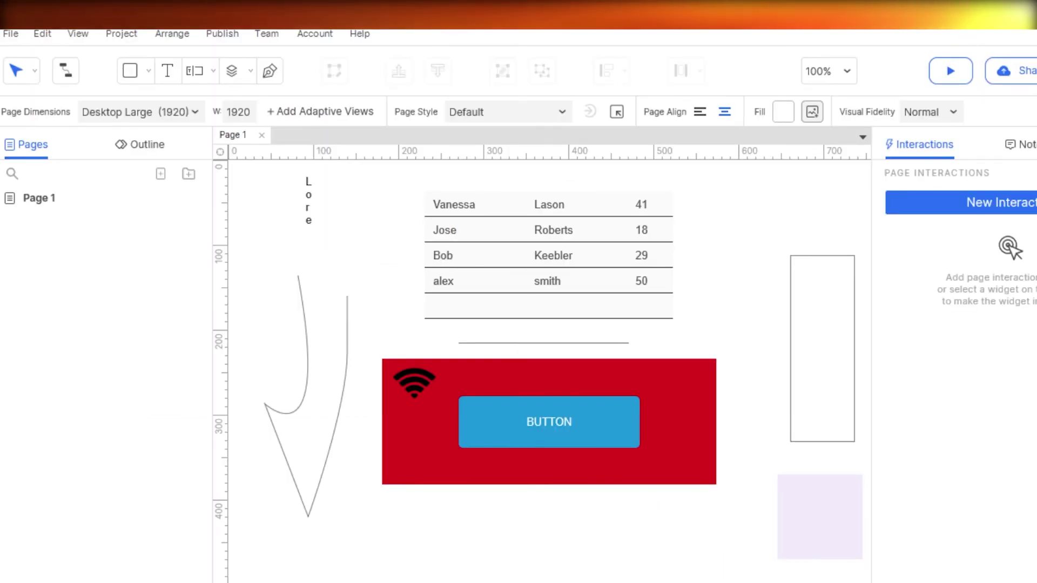
key(alt+Tab)
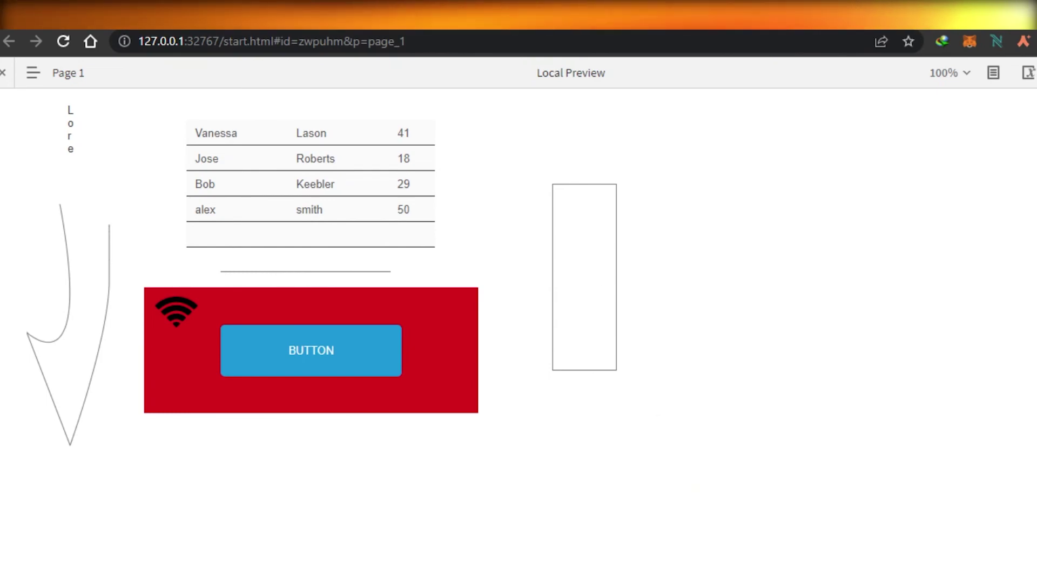
key(alt+Tab)
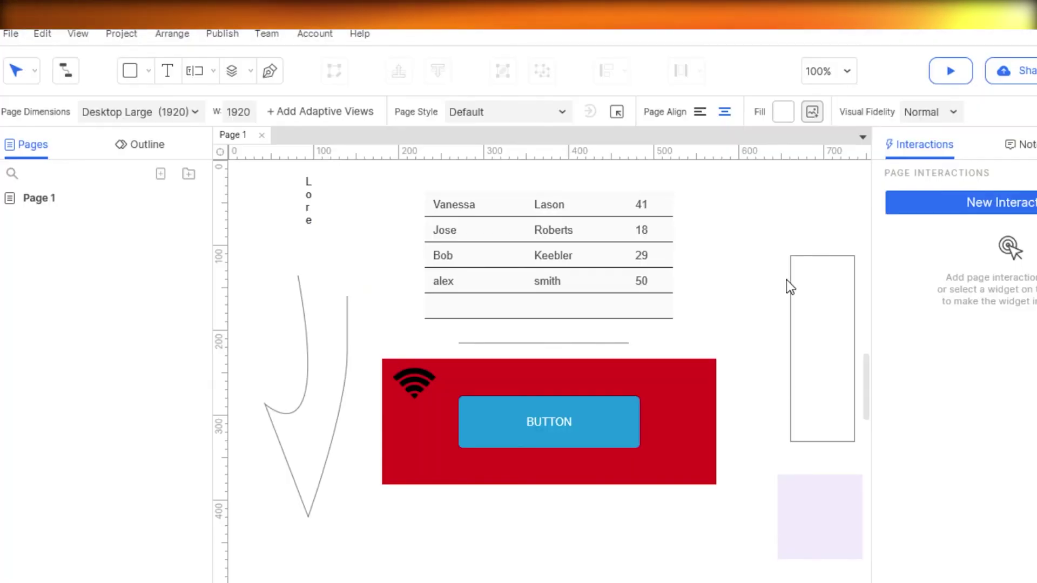
double_click(522, 250)
Regenerate Page 1 as HTML and bring the Chrome preview window to the front
click(316, 241)
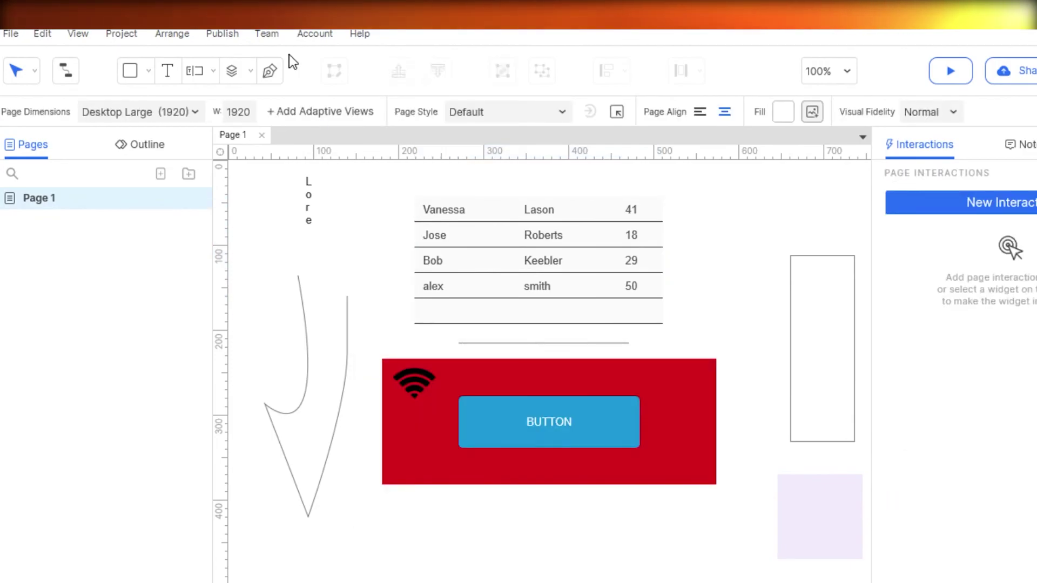
click(231, 35)
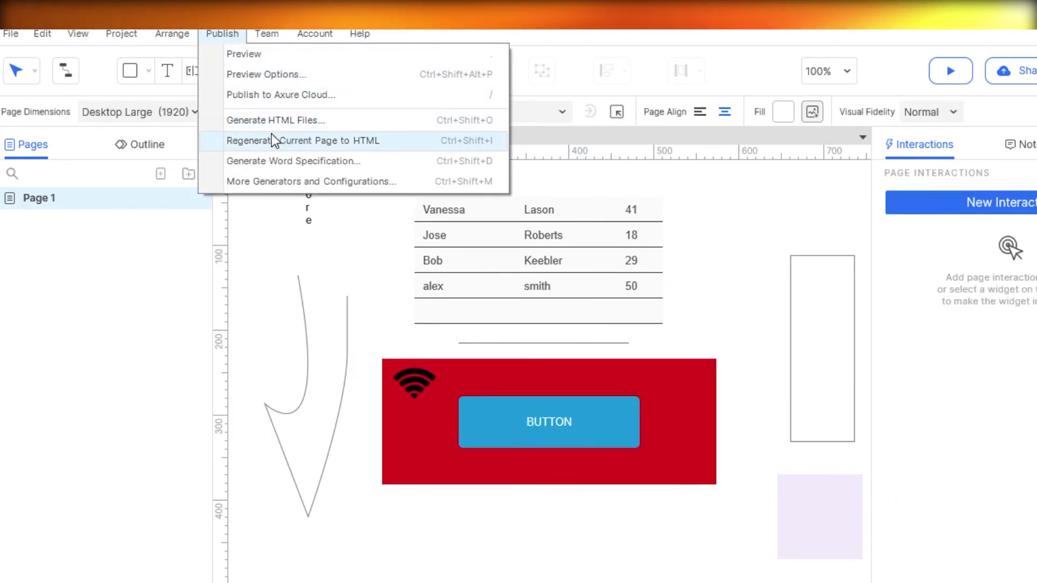
click(299, 256)
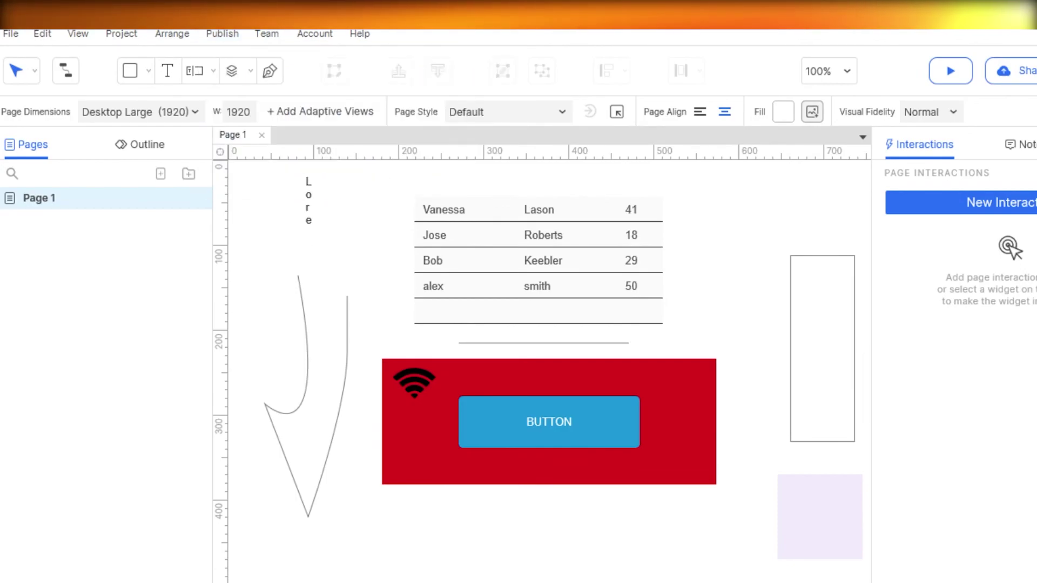
mouse_move(636, 582)
click(637, 562)
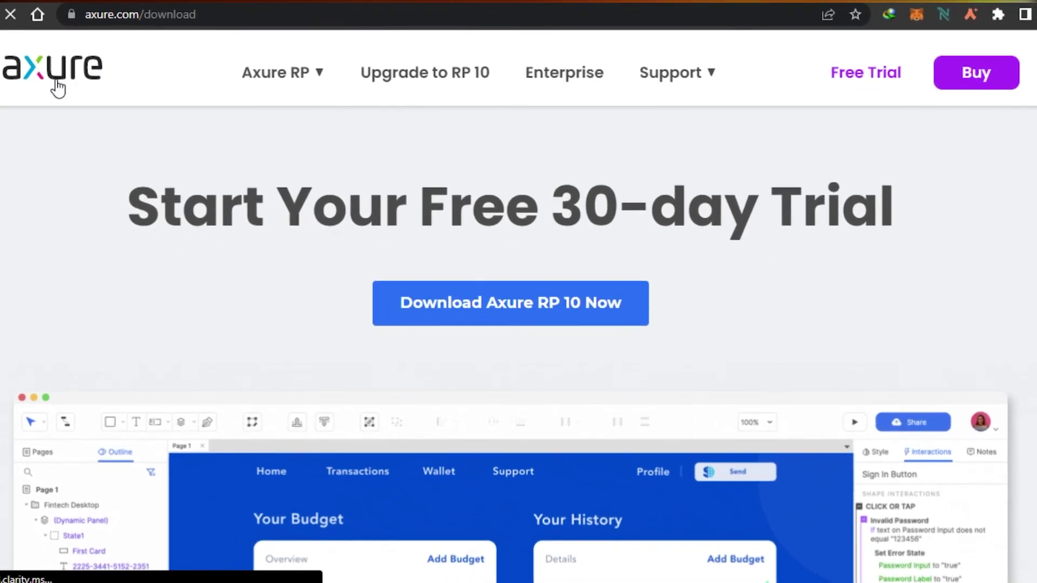
Open the axure.com homepage from the logo, then return to the Axure RP editor
click(56, 80)
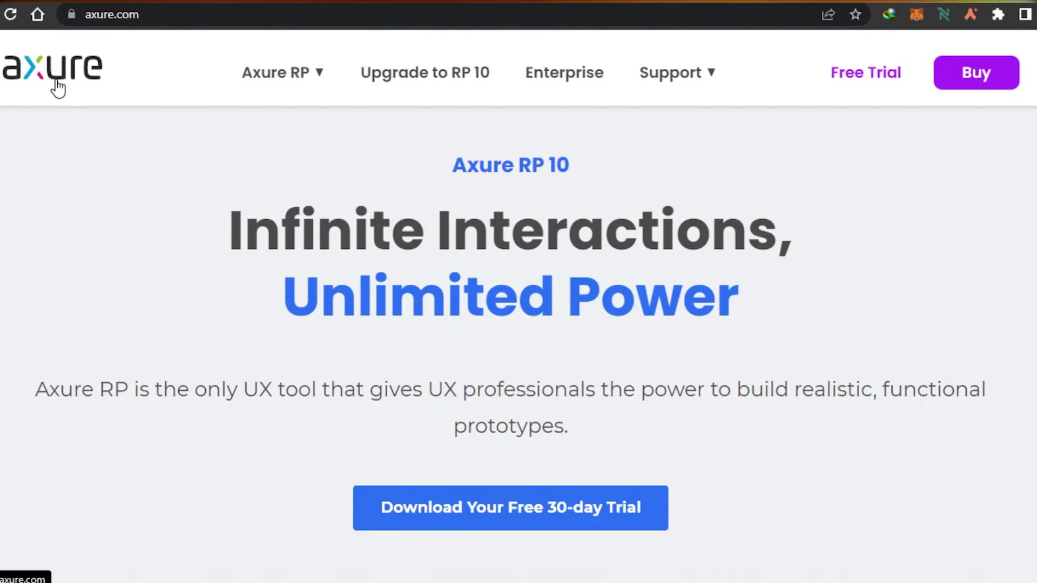
click(639, 513)
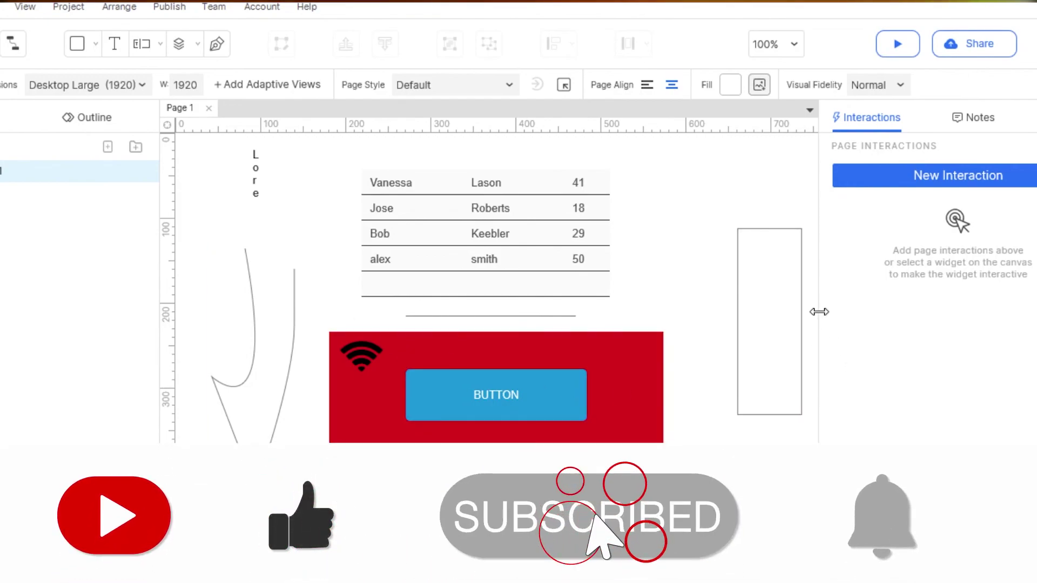
Drag the interactions pane's divider right to give Page 1's canvas more width
drag(820, 312, 1002, 309)
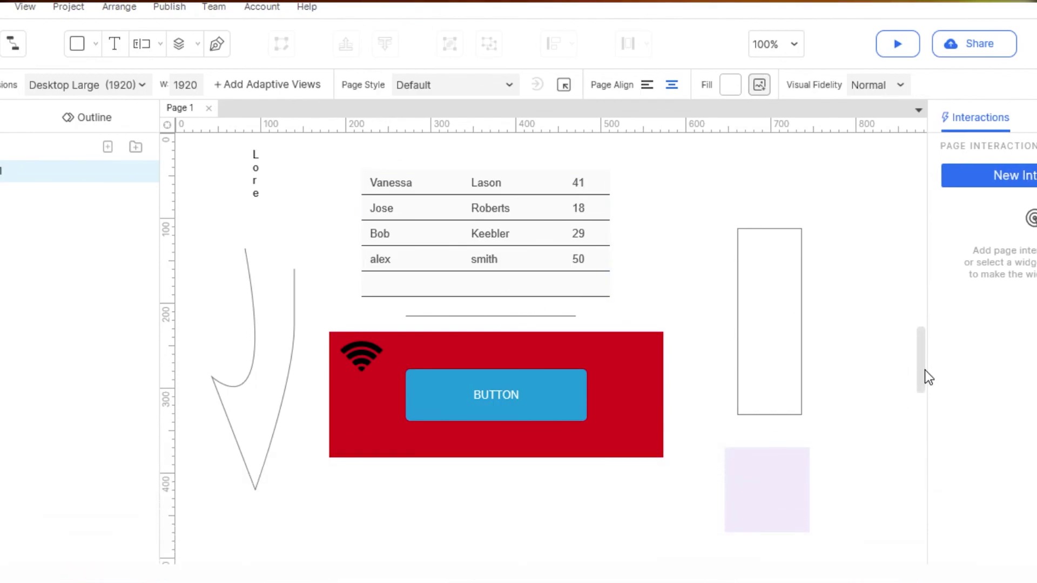
scroll(924, 369, up, 4)
scroll(924, 369, down, 3)
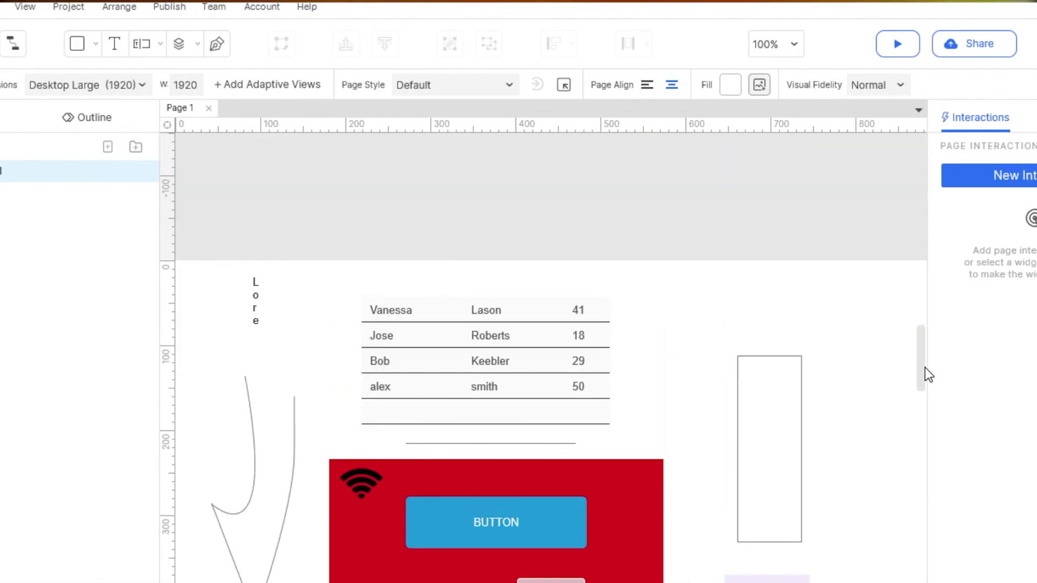